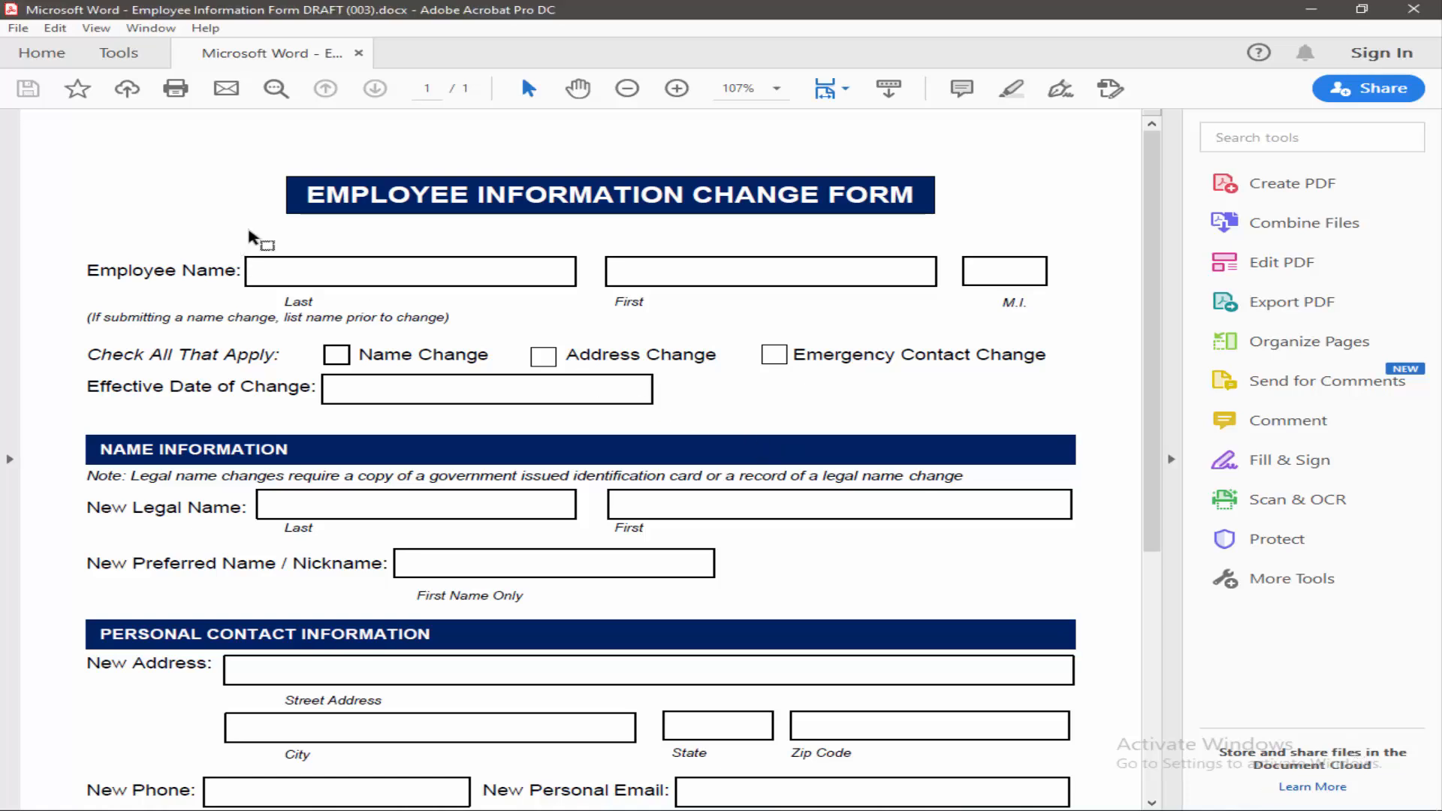
Step: Run Prepare Form on the current file so its fillable fields are auto-detected
{"action": "left_click", "coordinate": [116, 55]}
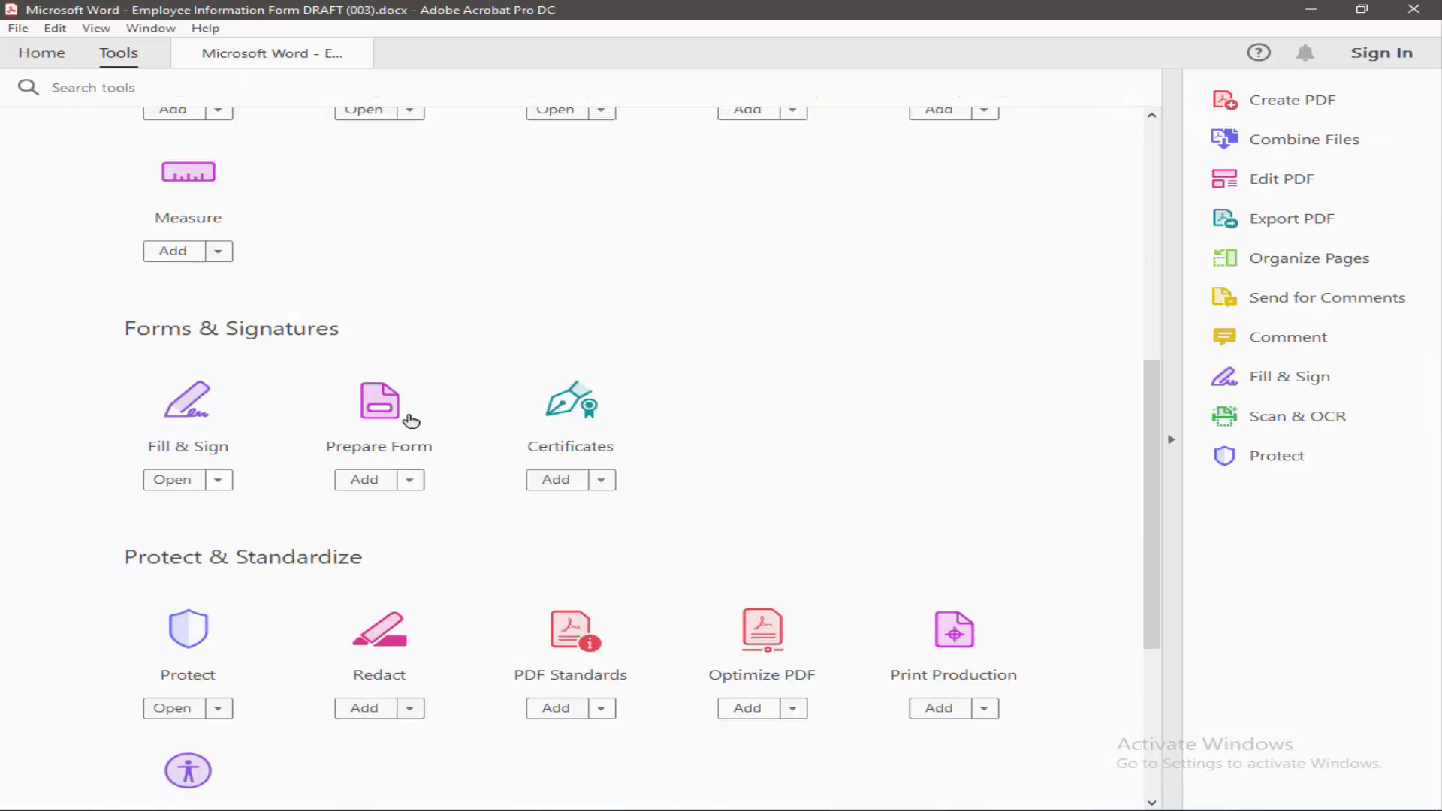
{"action": "scroll", "coordinate": [426, 424], "scroll_direction": "up", "scroll_amount": 3}
{"action": "scroll", "coordinate": [426, 424], "scroll_direction": "up", "scroll_amount": 3}
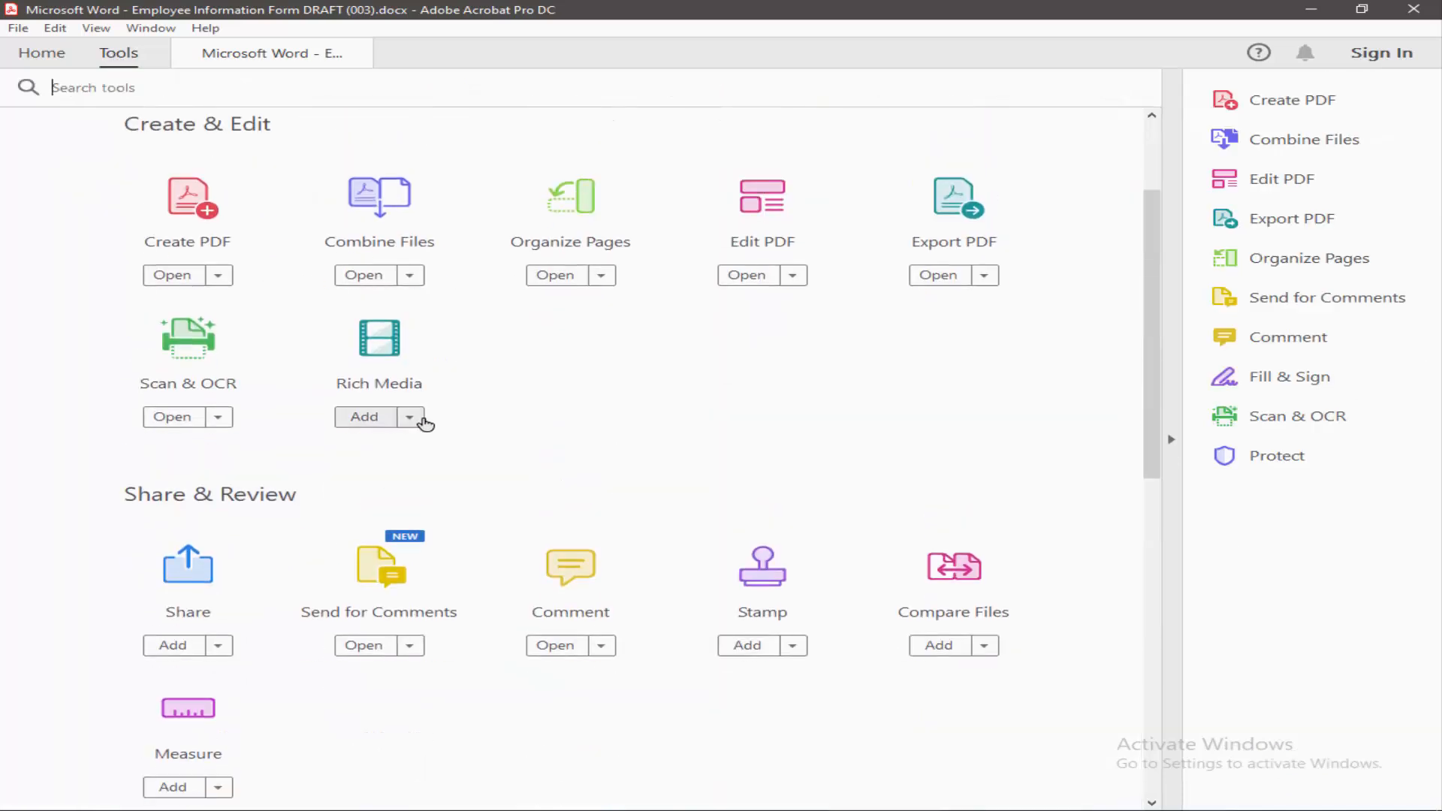
{"action": "scroll", "coordinate": [426, 424], "scroll_direction": "down", "scroll_amount": 5}
{"action": "left_click", "coordinate": [378, 530]}
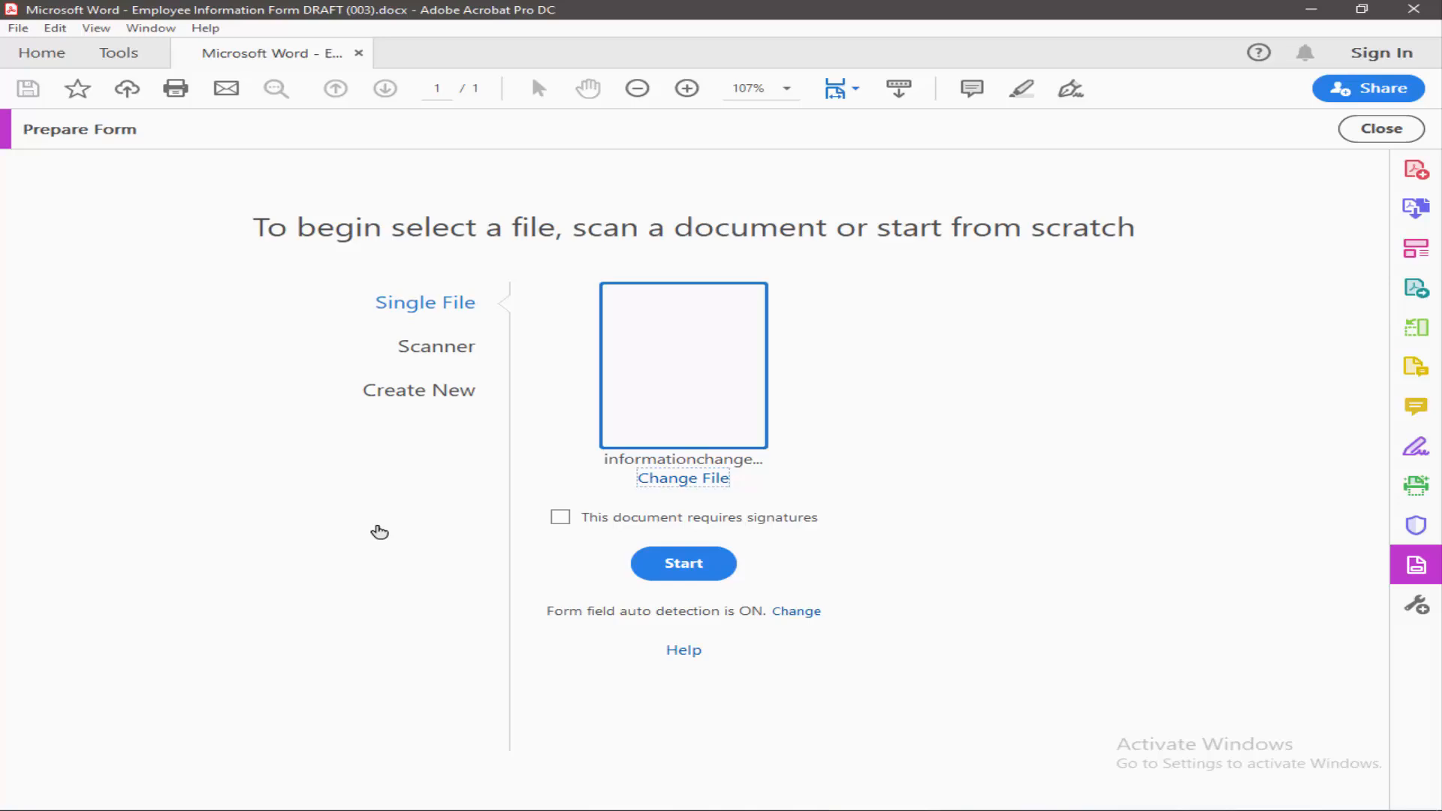
{"action": "left_click", "coordinate": [667, 567]}
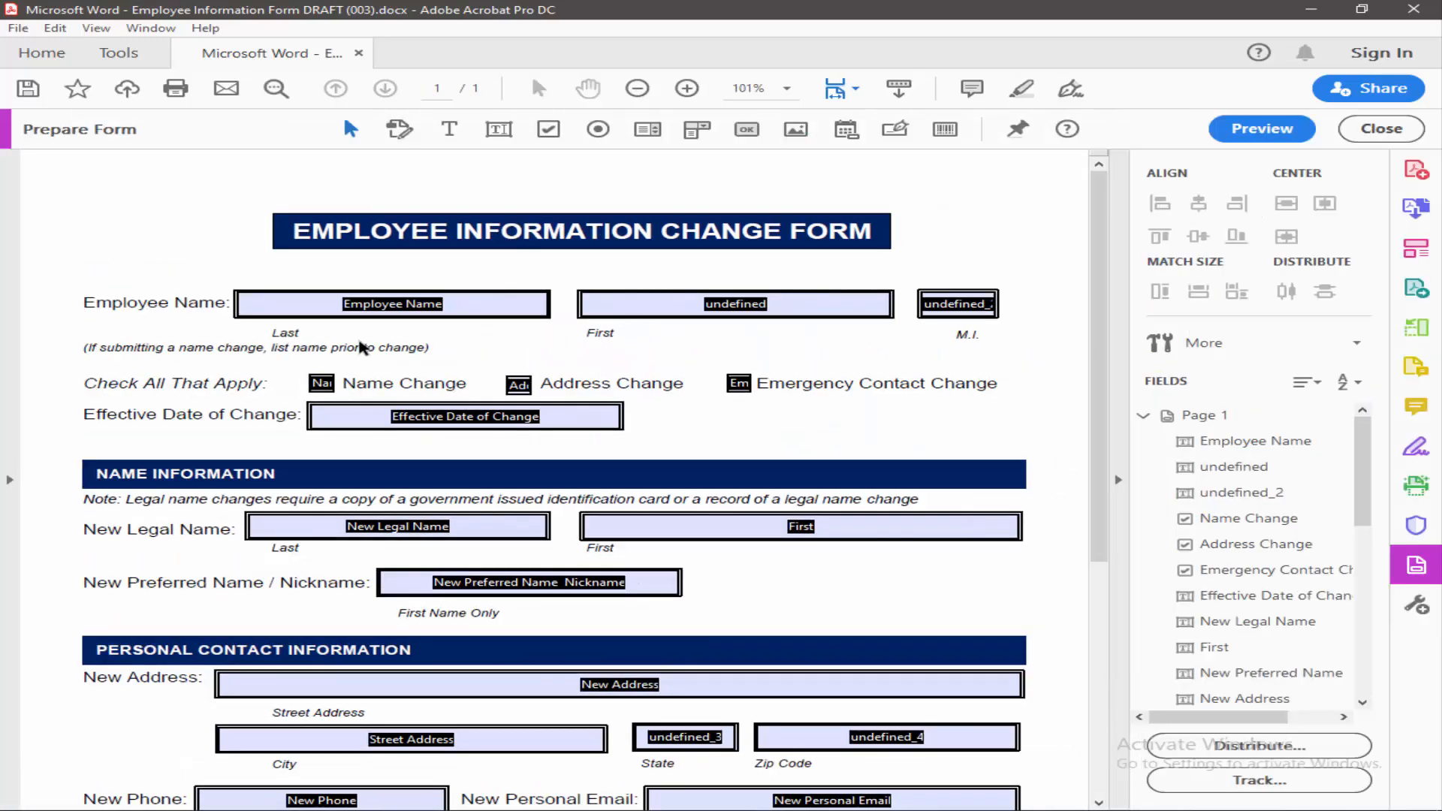
{"action": "scroll", "coordinate": [361, 348], "scroll_direction": "up", "scroll_amount": 4}
{"action": "scroll", "coordinate": [360, 347], "scroll_direction": "down", "scroll_amount": 1}
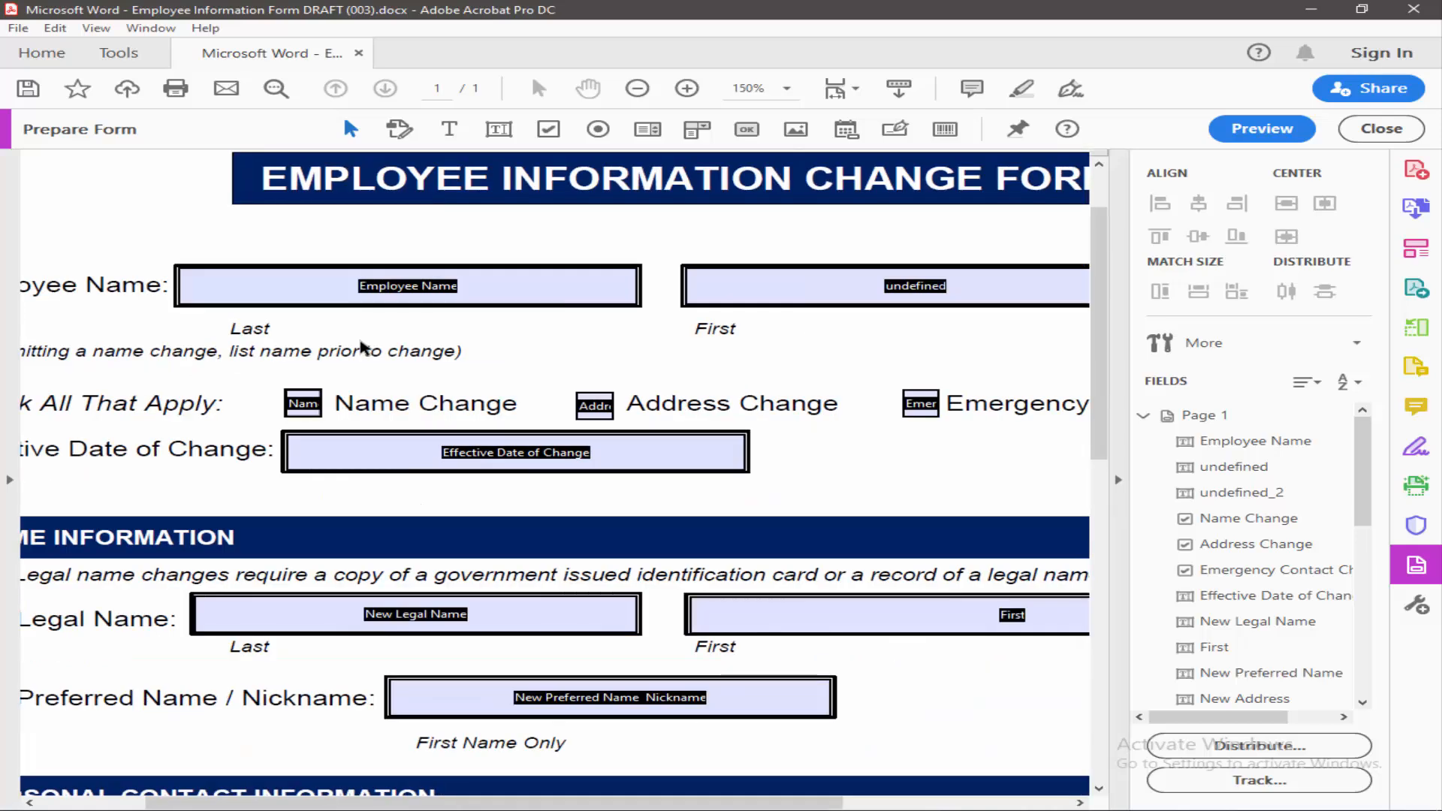
Step: Zoom into the form, select the Employee Name field and hide the right-hand pane
{"action": "left_click", "coordinate": [411, 315]}
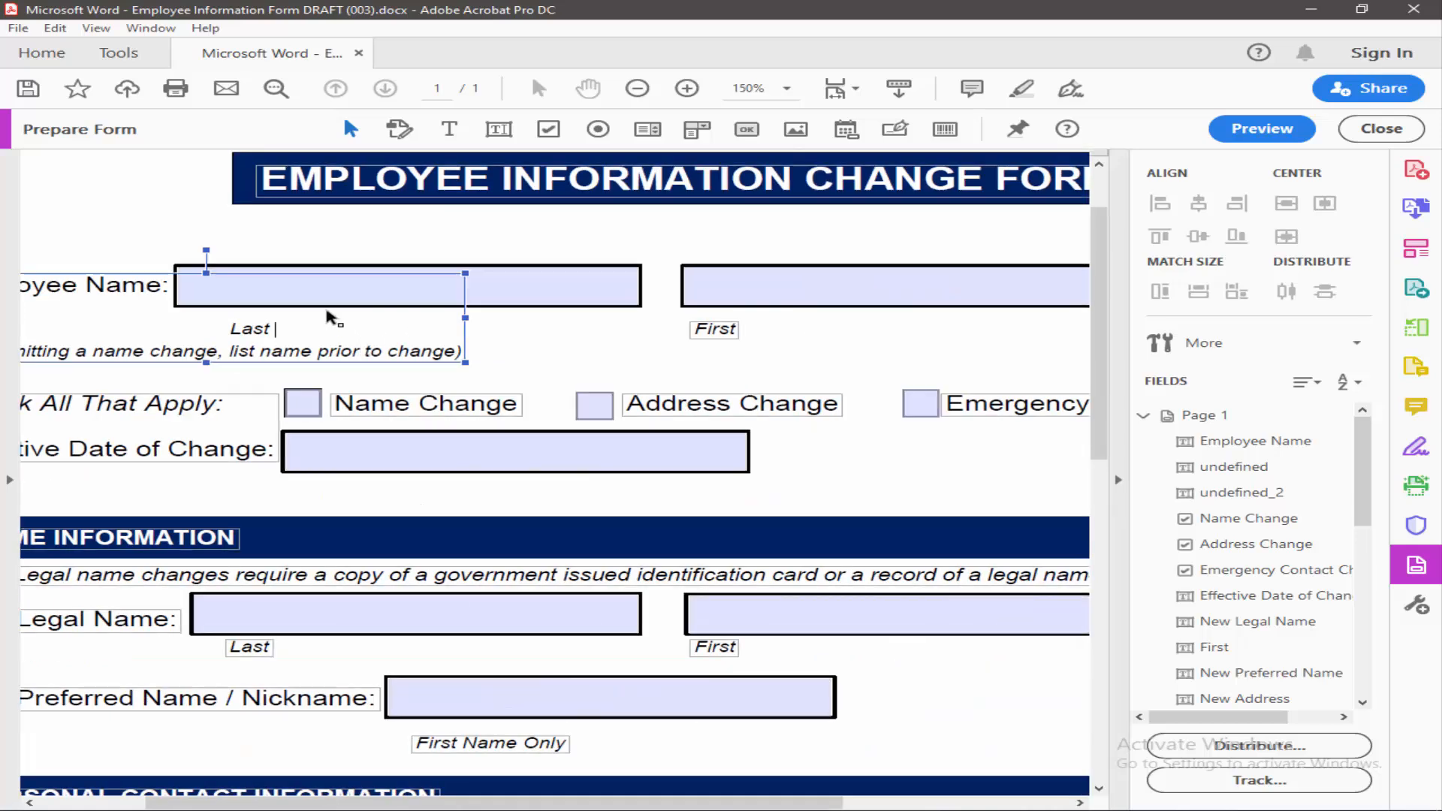
{"action": "scroll", "coordinate": [543, 344], "scroll_direction": "down", "scroll_amount": 3}
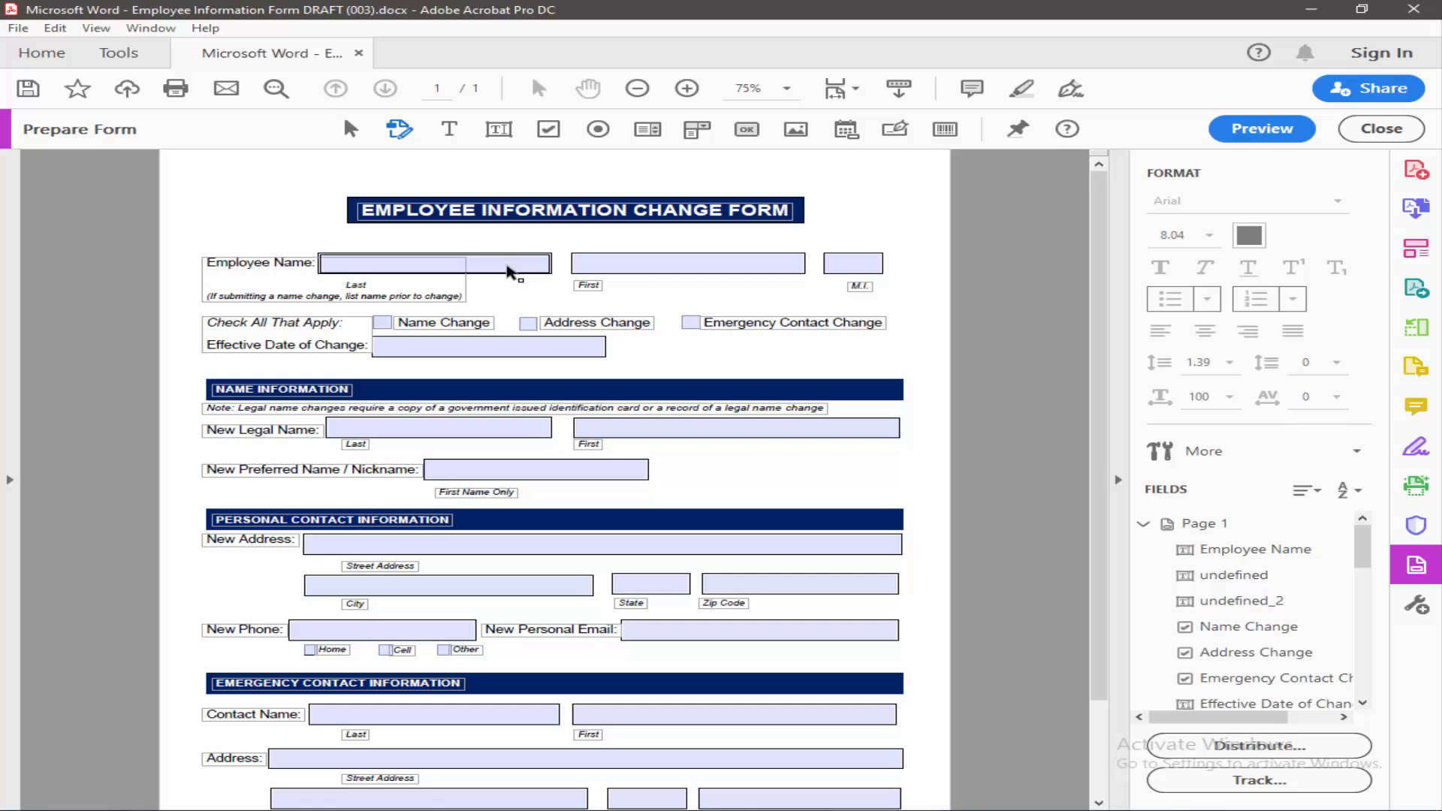
{"action": "scroll", "coordinate": [516, 276], "scroll_direction": "up", "scroll_amount": 3}
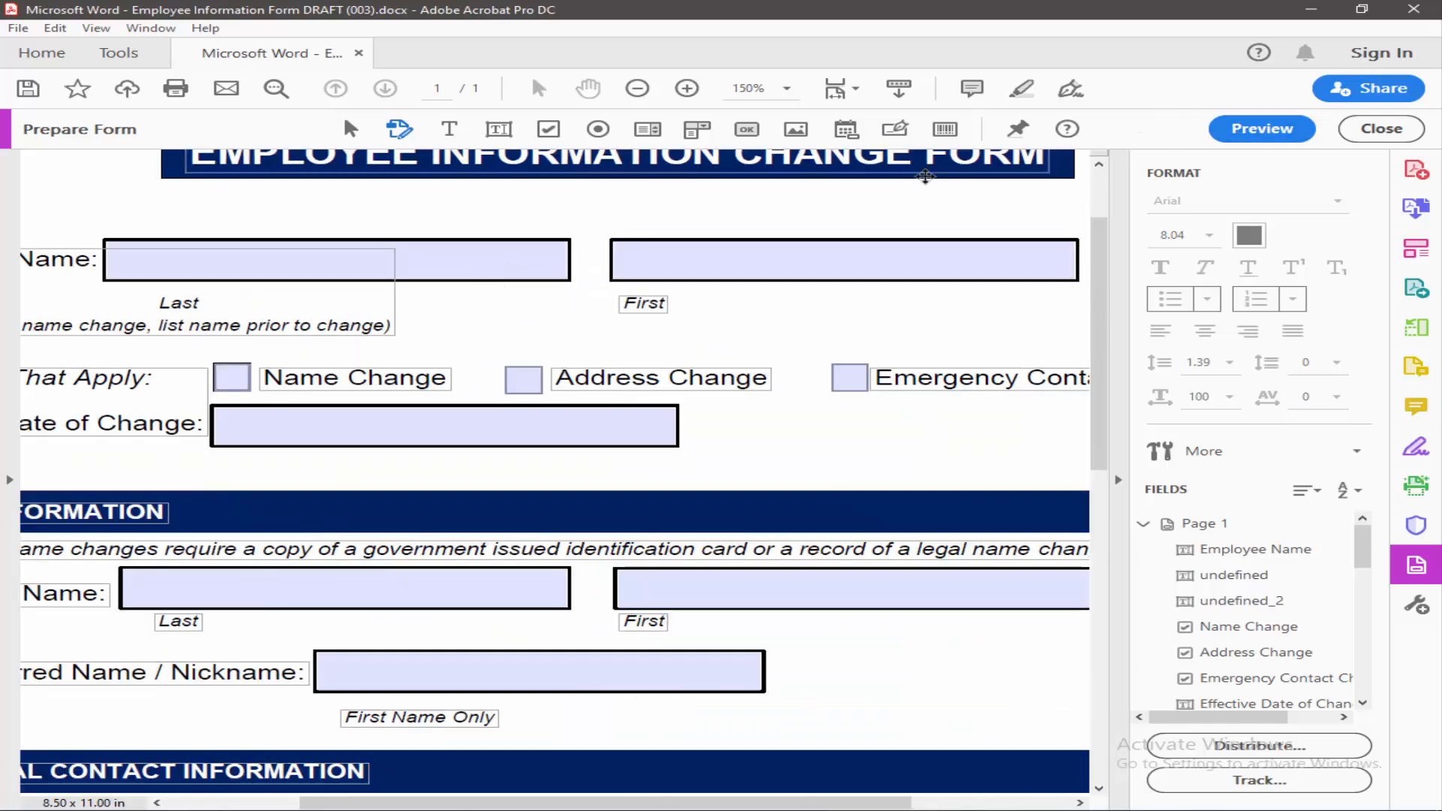
{"action": "left_click", "coordinate": [487, 269]}
{"action": "scroll", "coordinate": [338, 271], "scroll_direction": "up", "scroll_amount": 2}
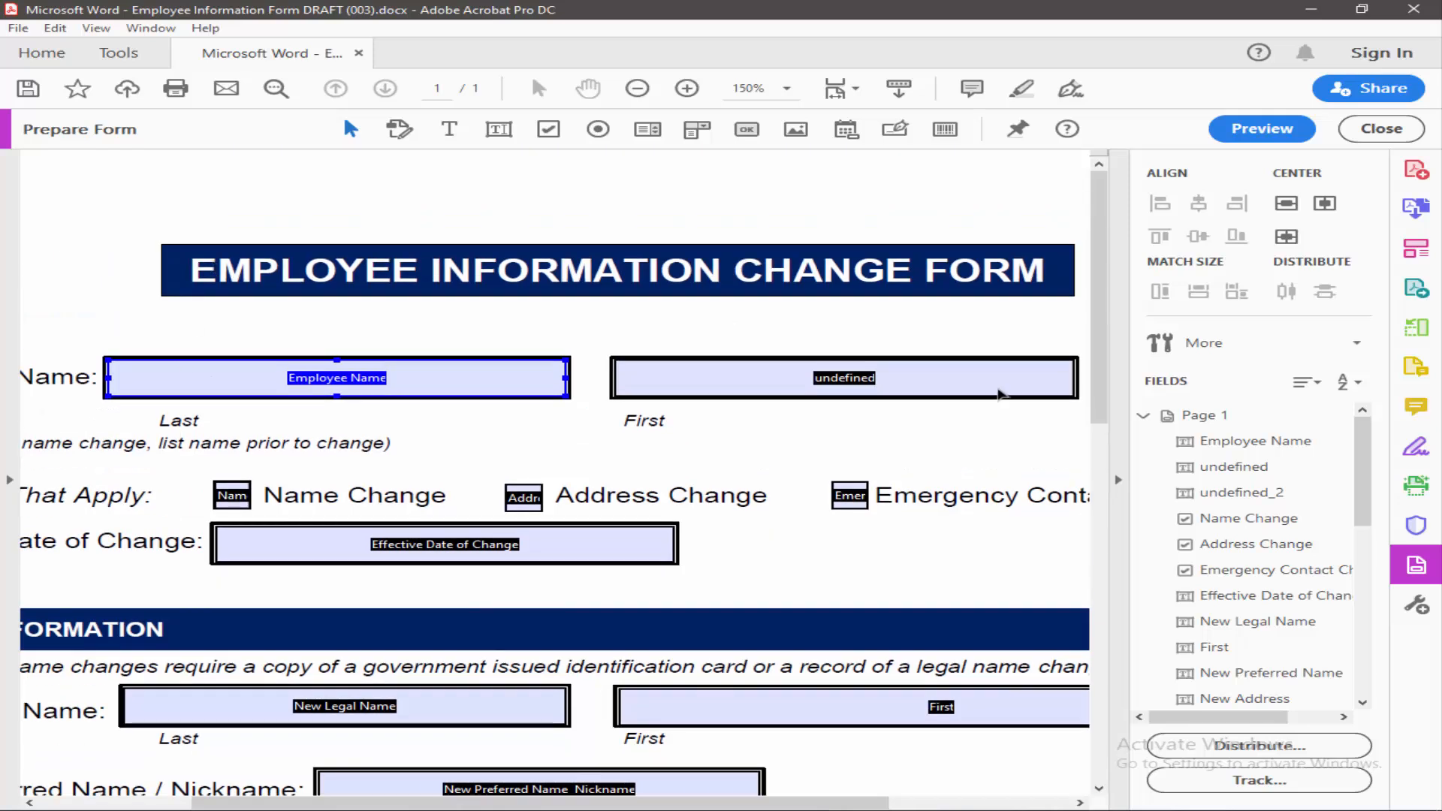
{"action": "left_click", "coordinate": [1119, 480]}
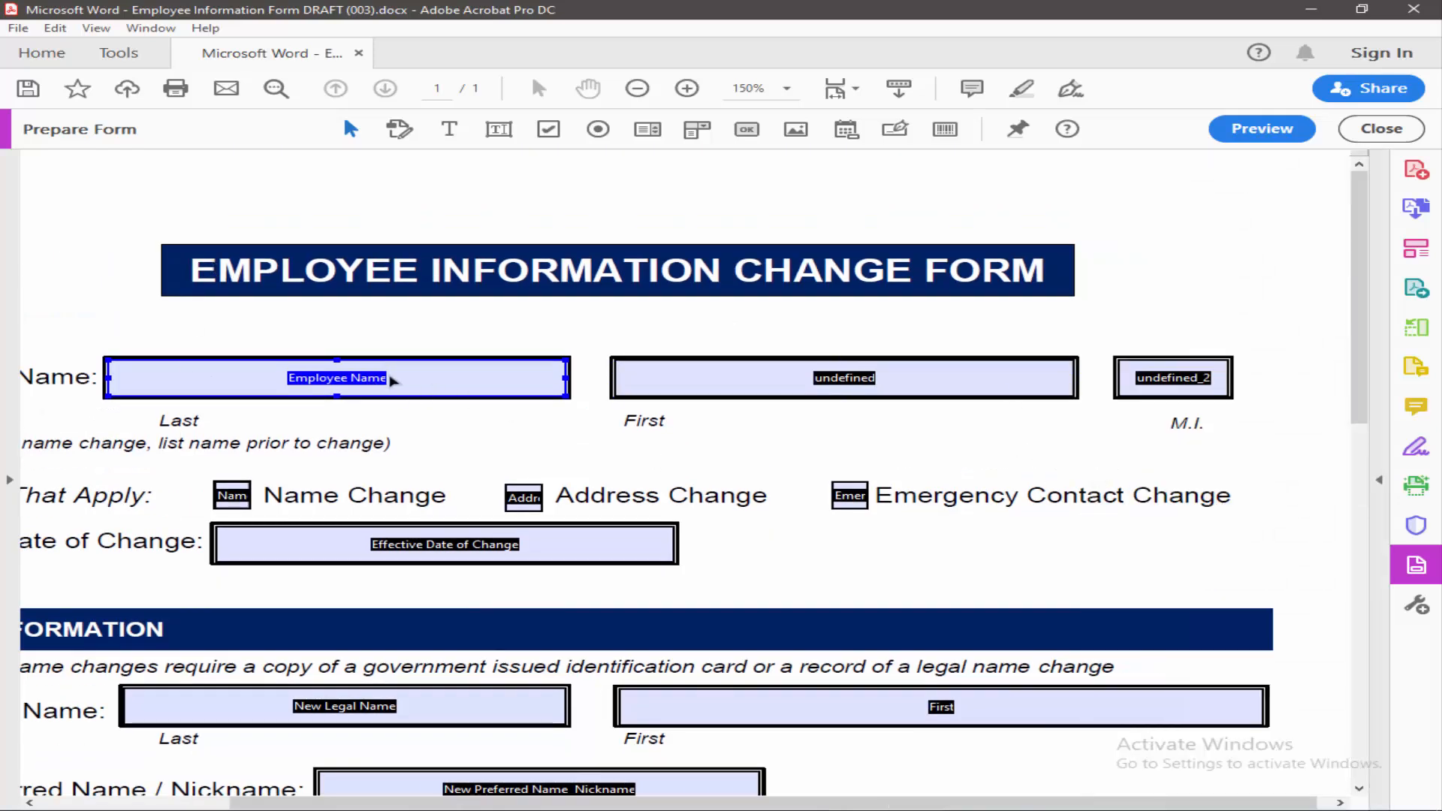
Step: Set the Employee Name field to Locked in its Text Field Properties and reselect it
{"action": "right_click", "coordinate": [411, 378]}
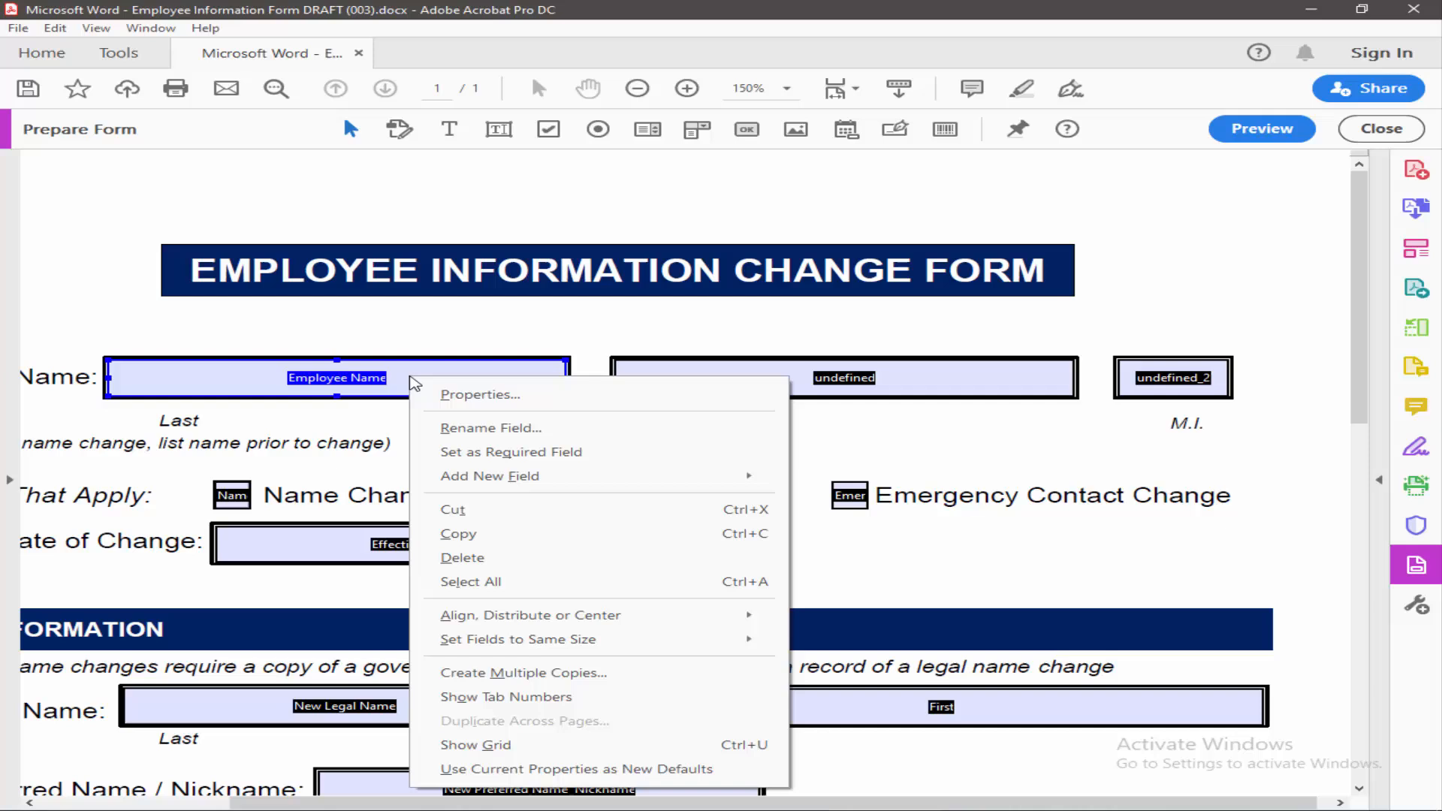
{"action": "left_click", "coordinate": [480, 395]}
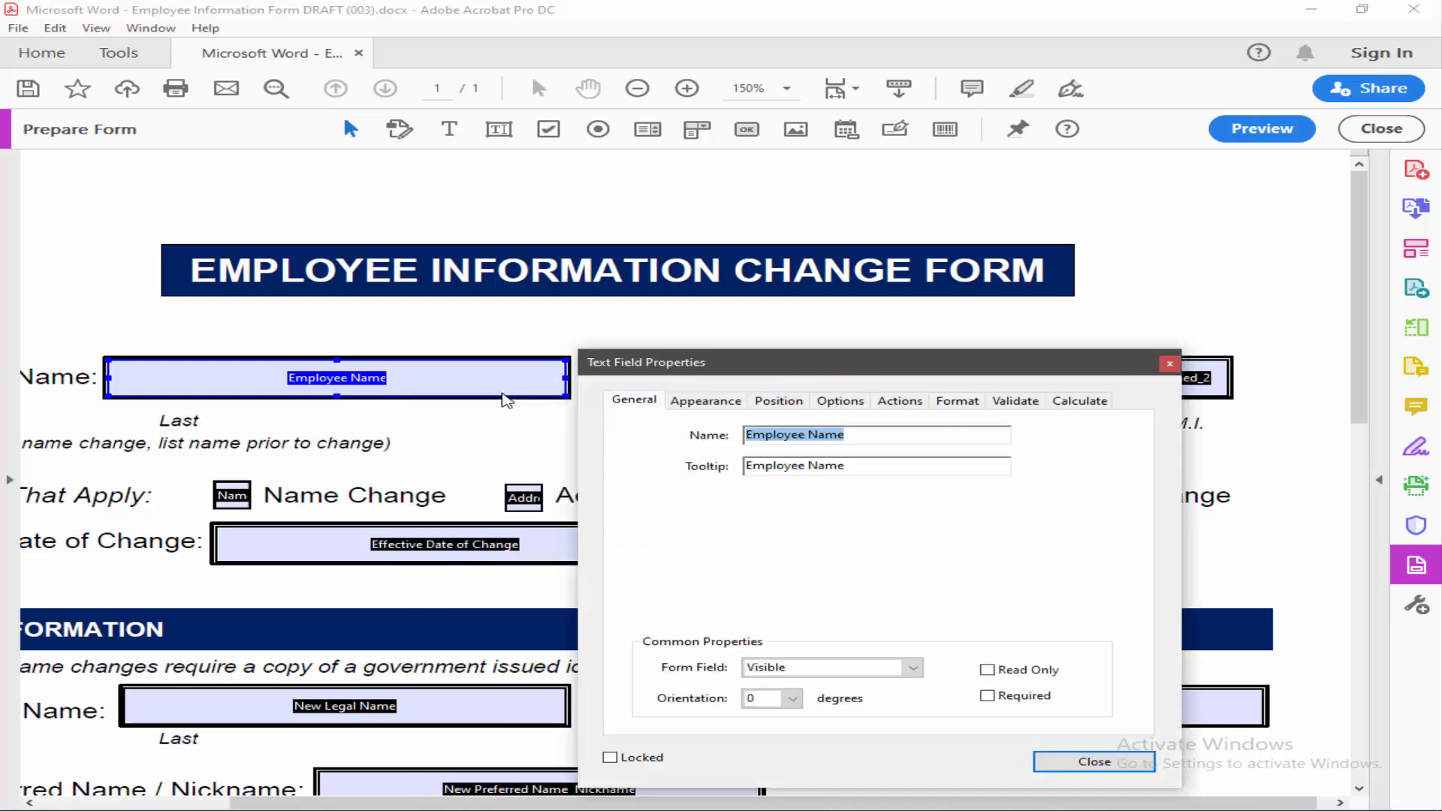
{"action": "left_click_drag", "start_coordinate": [763, 362], "coordinate": [768, 184]}
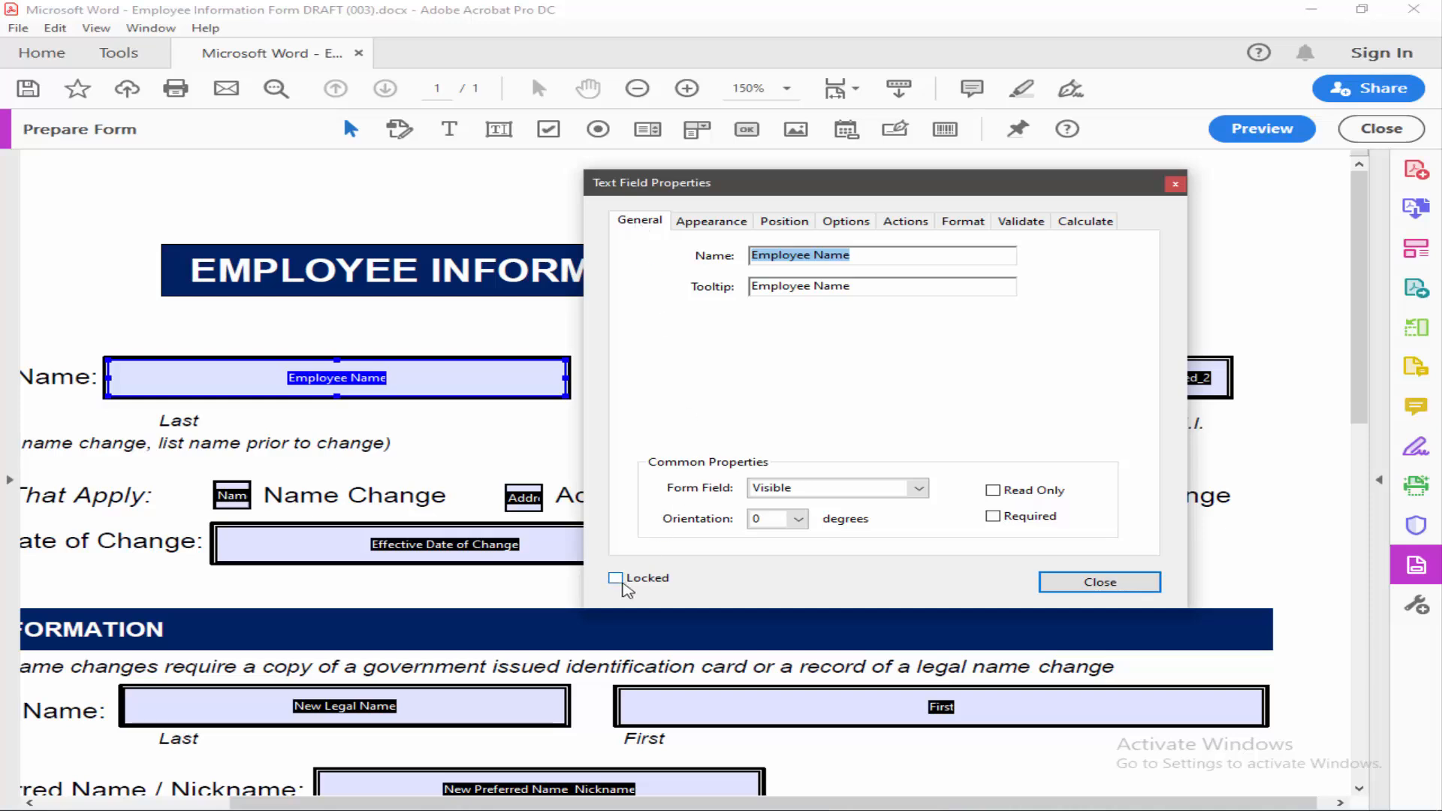
{"action": "left_click", "coordinate": [617, 578]}
{"action": "left_click", "coordinate": [1101, 581]}
{"action": "left_click", "coordinate": [464, 454]}
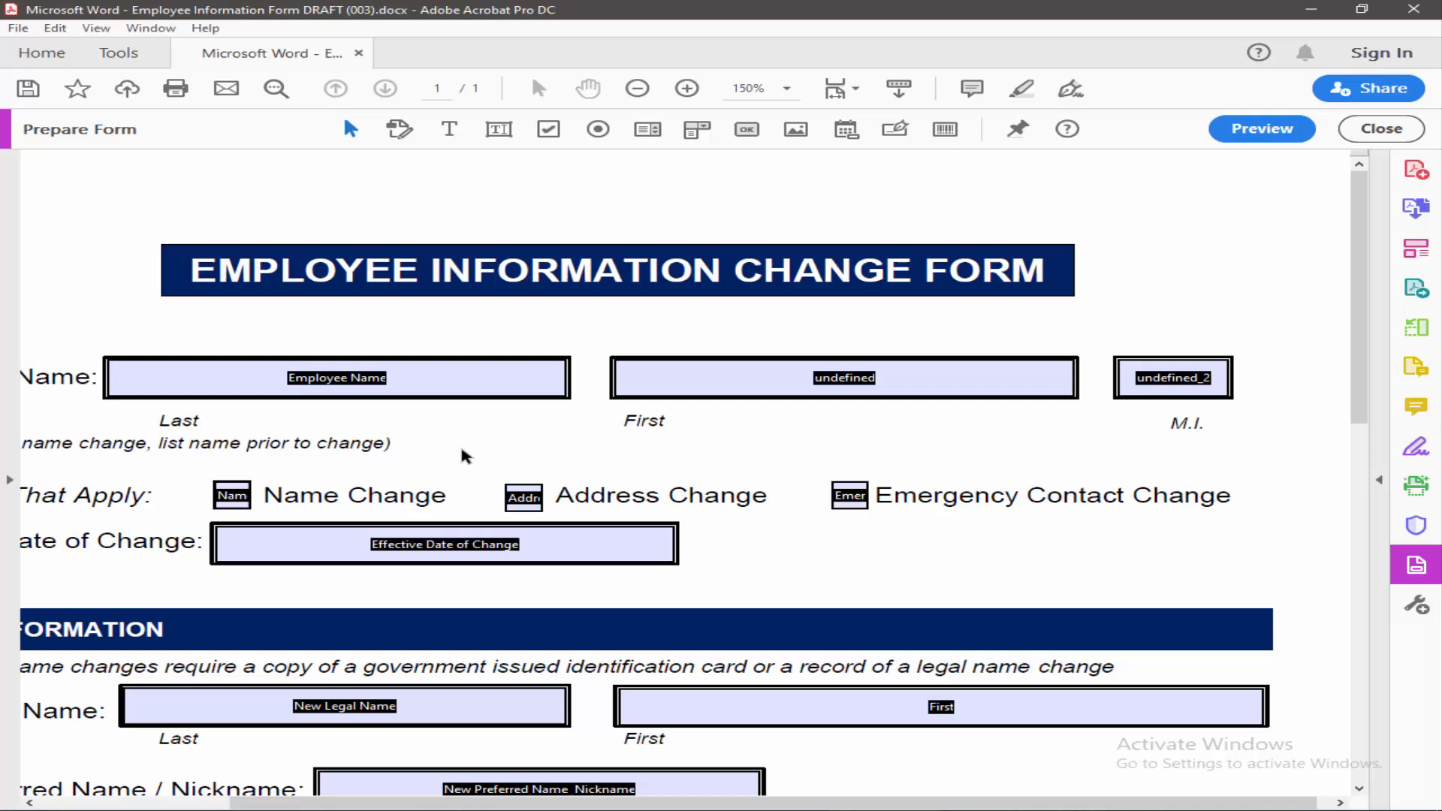
{"action": "left_click", "coordinate": [263, 378]}
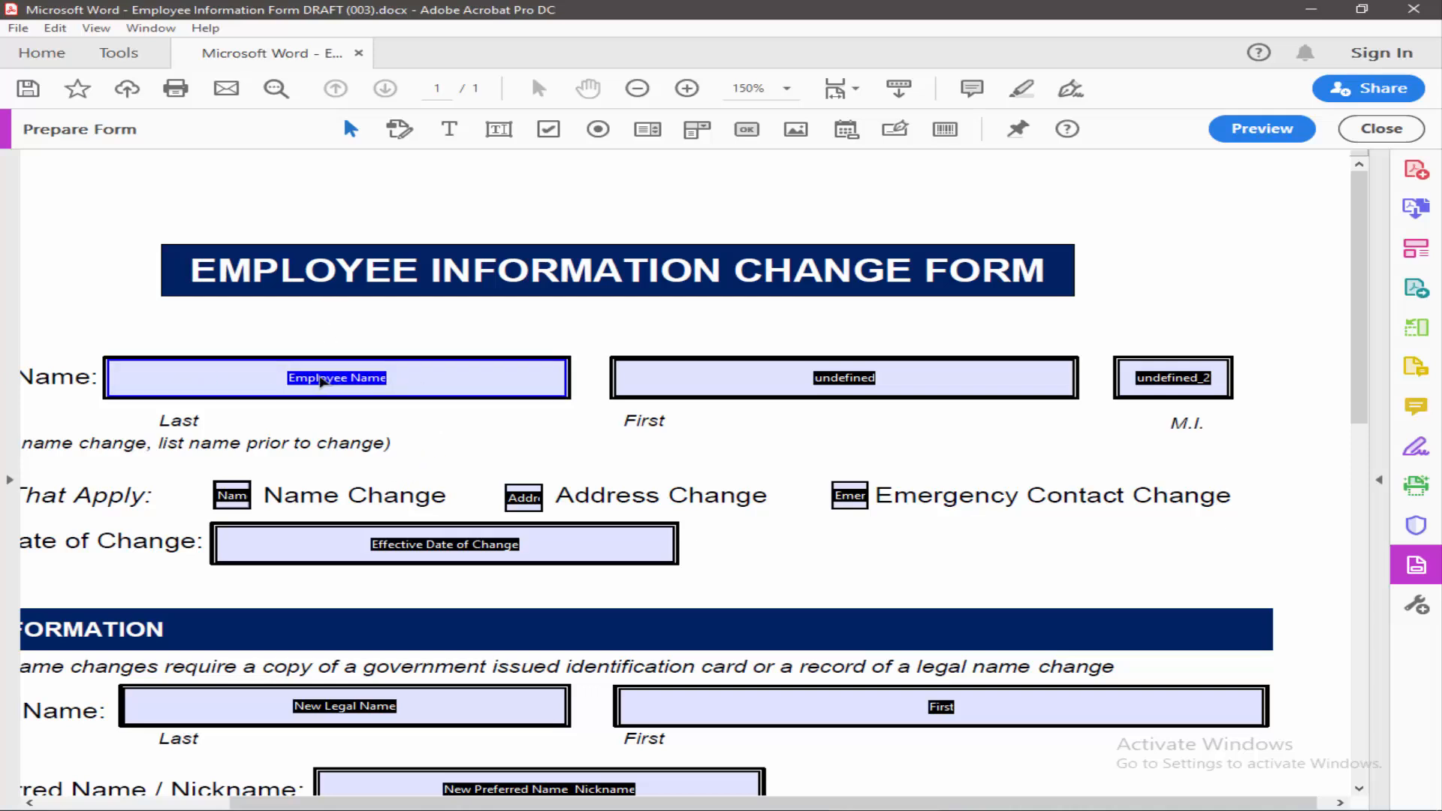
Step: Lock the Effective Date of Change field through its Text Field Properties
{"action": "left_click", "coordinate": [646, 383]}
{"action": "left_click", "coordinate": [1161, 378]}
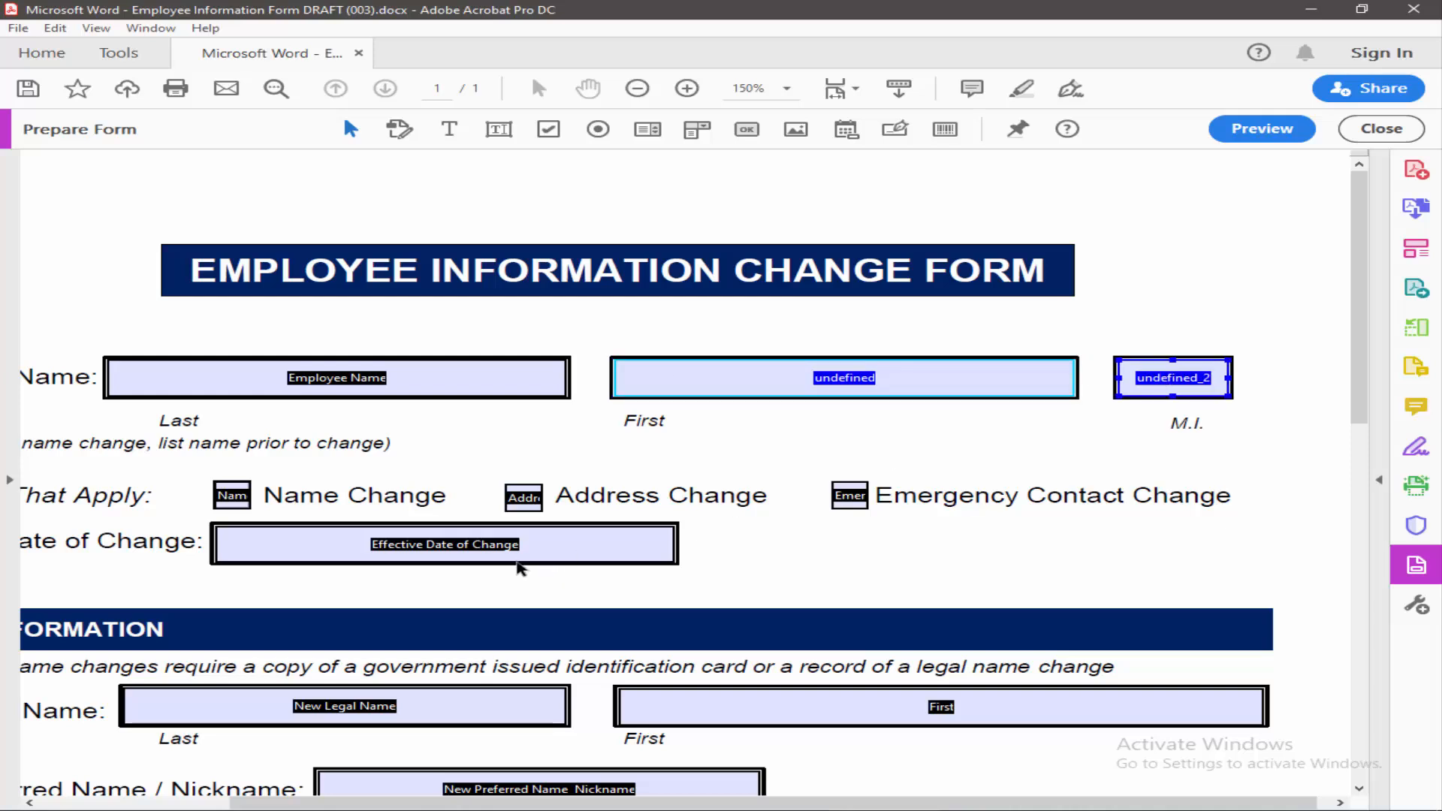
{"action": "left_click", "coordinate": [541, 552]}
{"action": "right_click", "coordinate": [545, 552]}
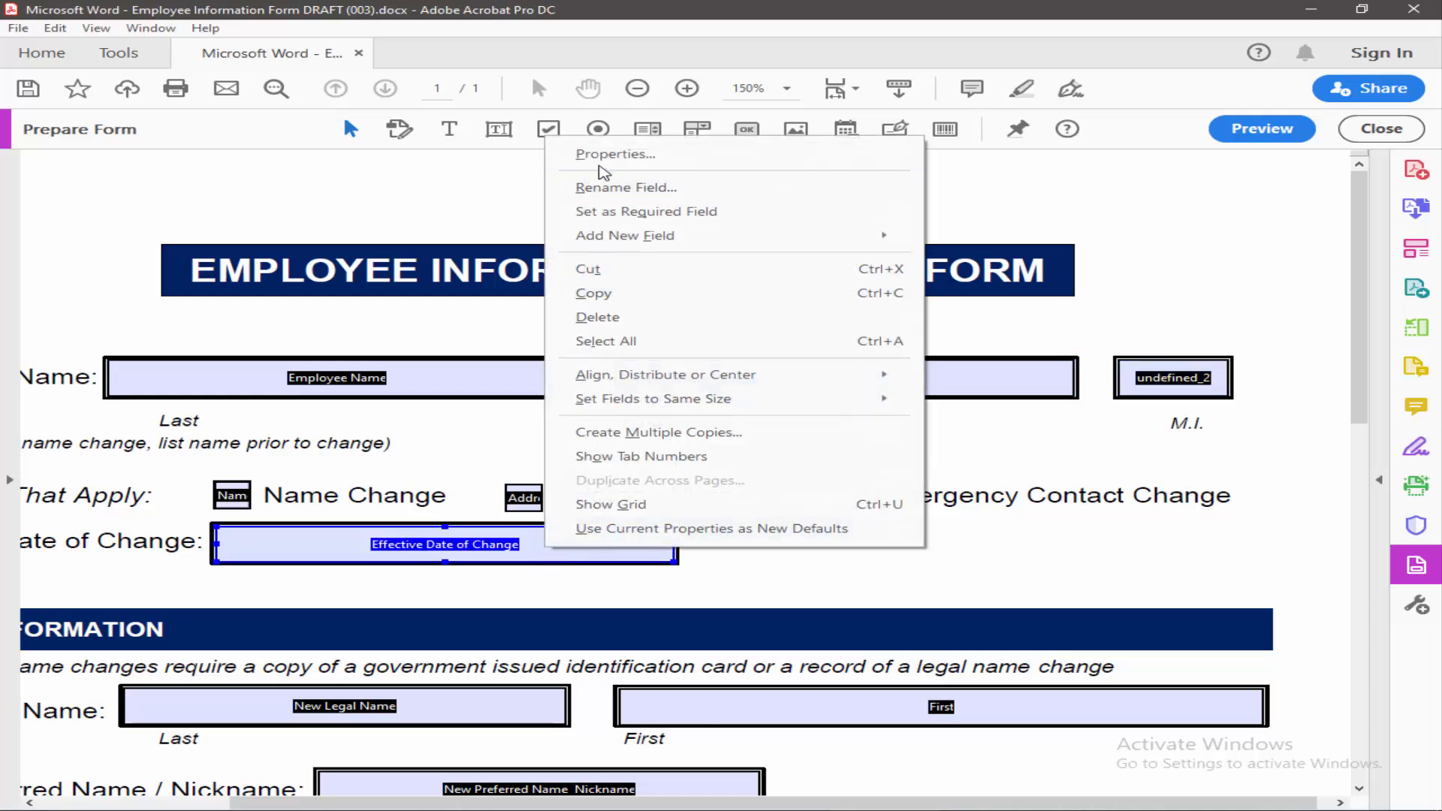
{"action": "left_click", "coordinate": [609, 146]}
{"action": "left_click_drag", "start_coordinate": [757, 183], "coordinate": [986, 199]}
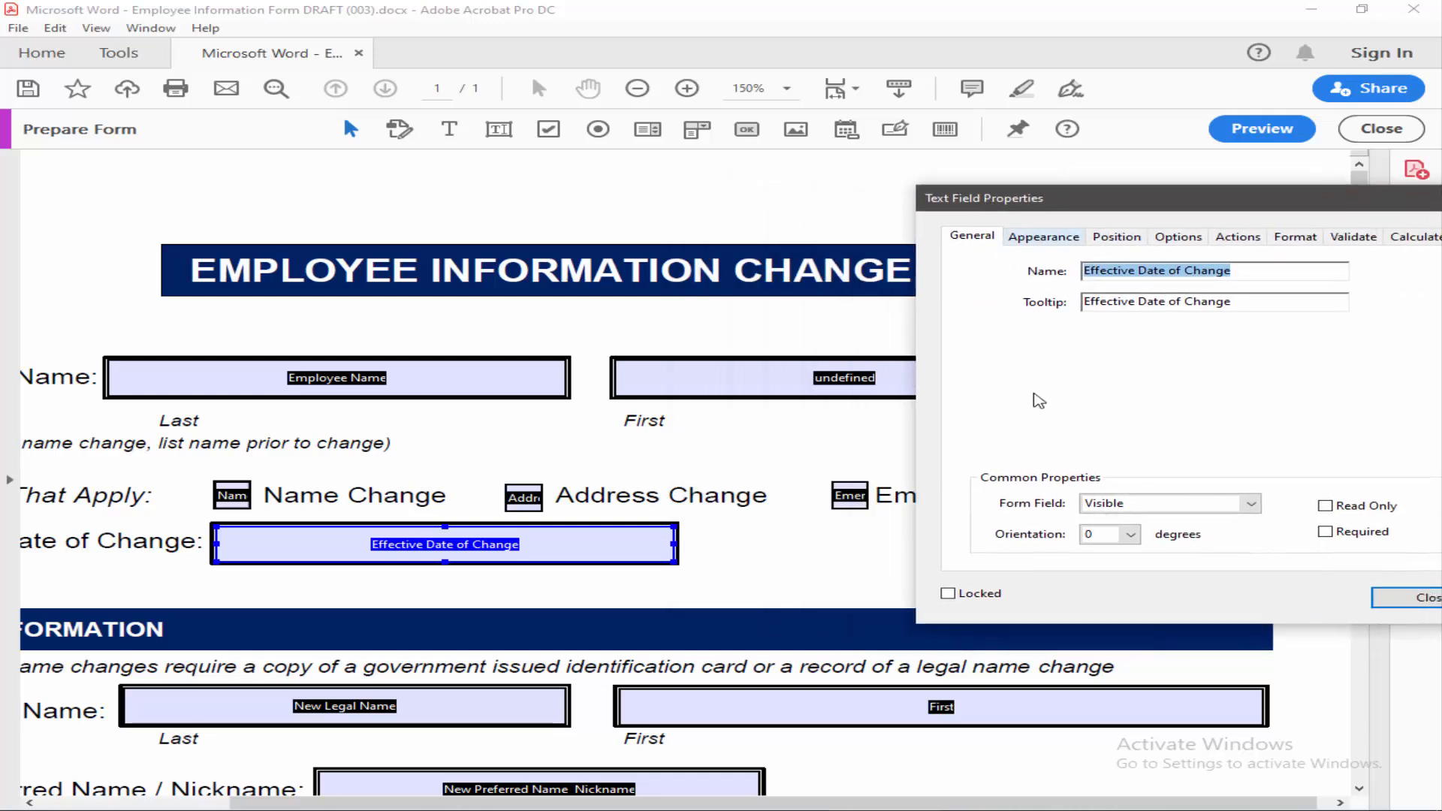
{"action": "left_click", "coordinate": [949, 594]}
Step: Lock the First and M.I. name fields in the same properties window and close it
{"action": "left_click", "coordinate": [732, 378]}
{"action": "left_click", "coordinate": [950, 594]}
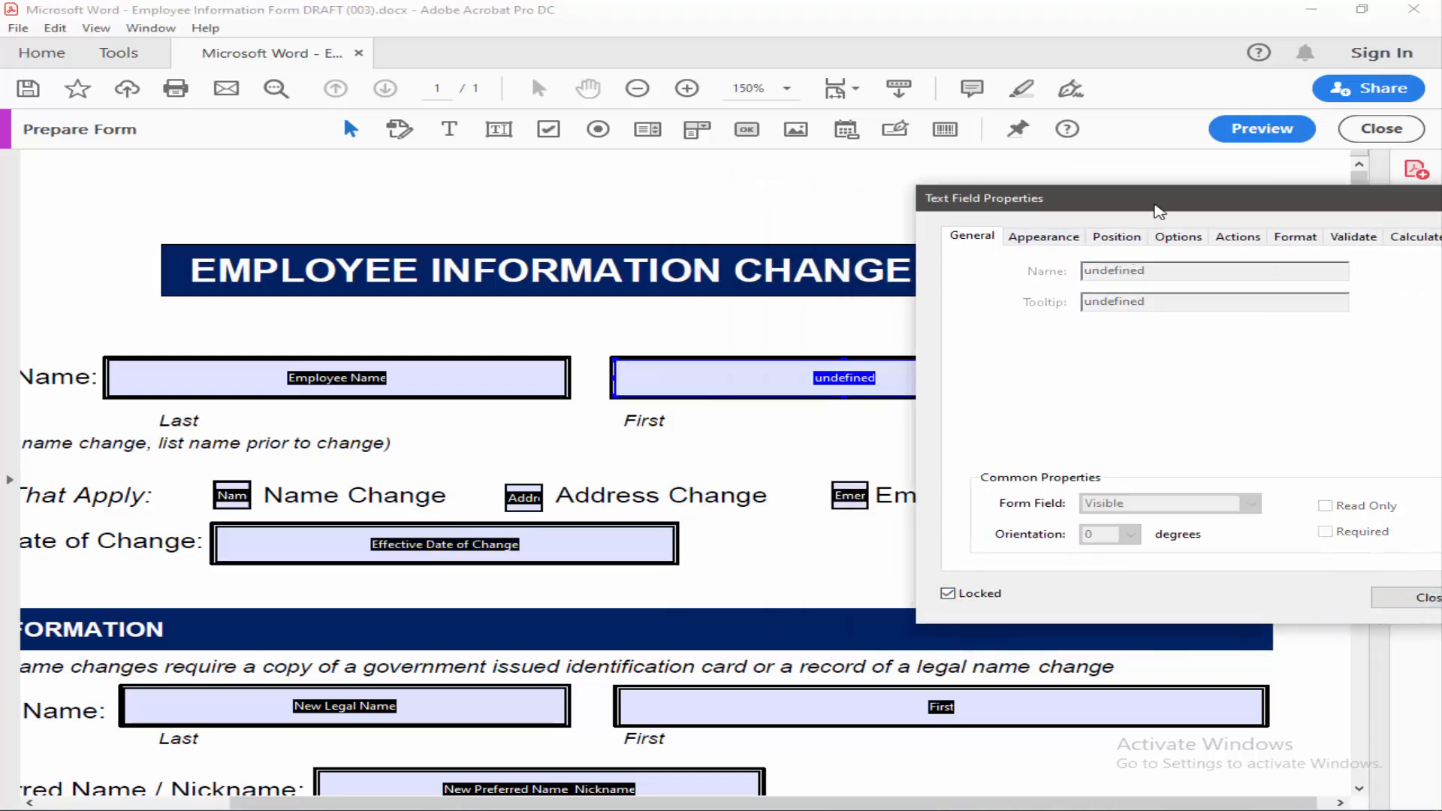
{"action": "left_click_drag", "start_coordinate": [1159, 204], "coordinate": [513, 170]}
{"action": "left_click", "coordinate": [232, 542]}
{"action": "left_click", "coordinate": [1173, 377]}
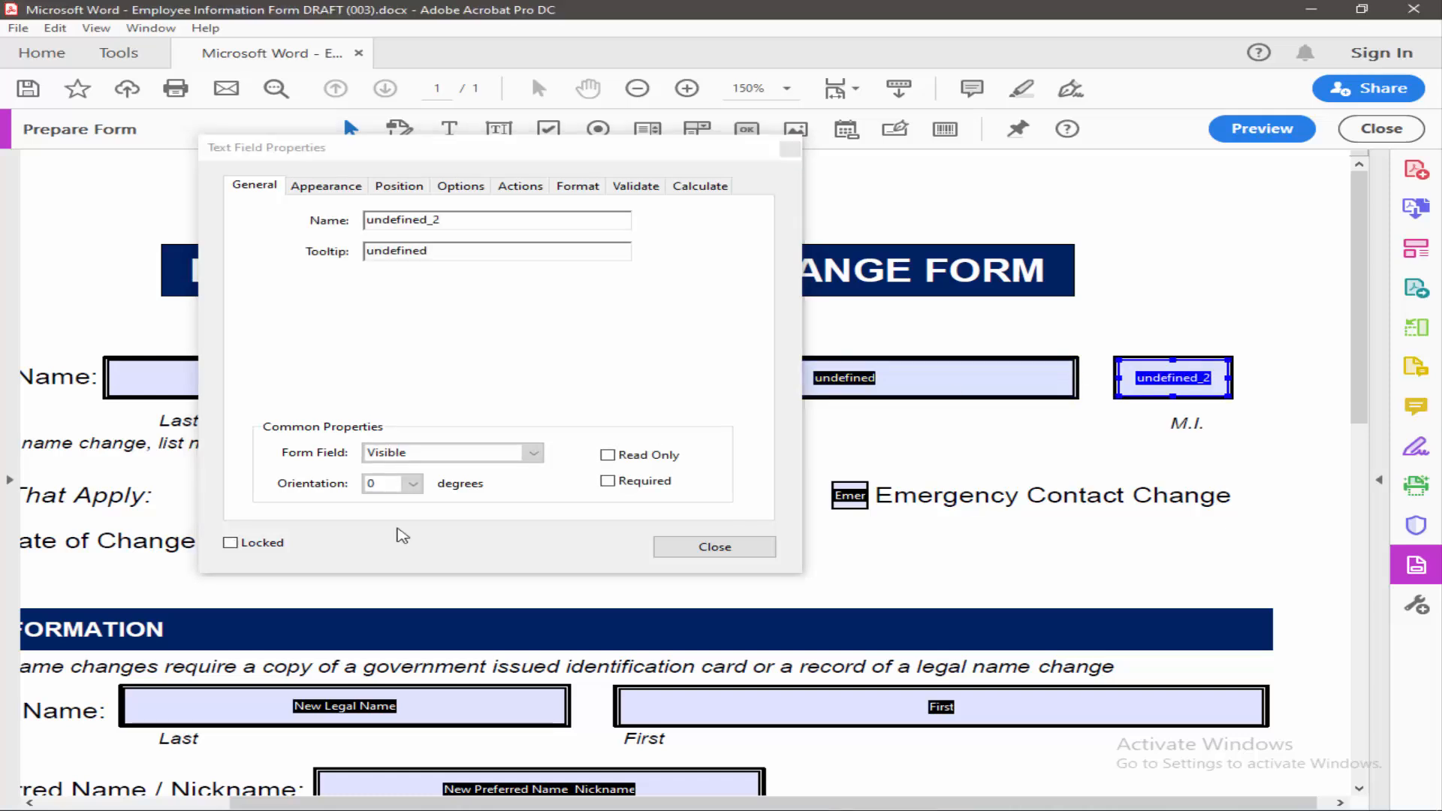
{"action": "left_click", "coordinate": [238, 543]}
{"action": "left_click", "coordinate": [231, 543]}
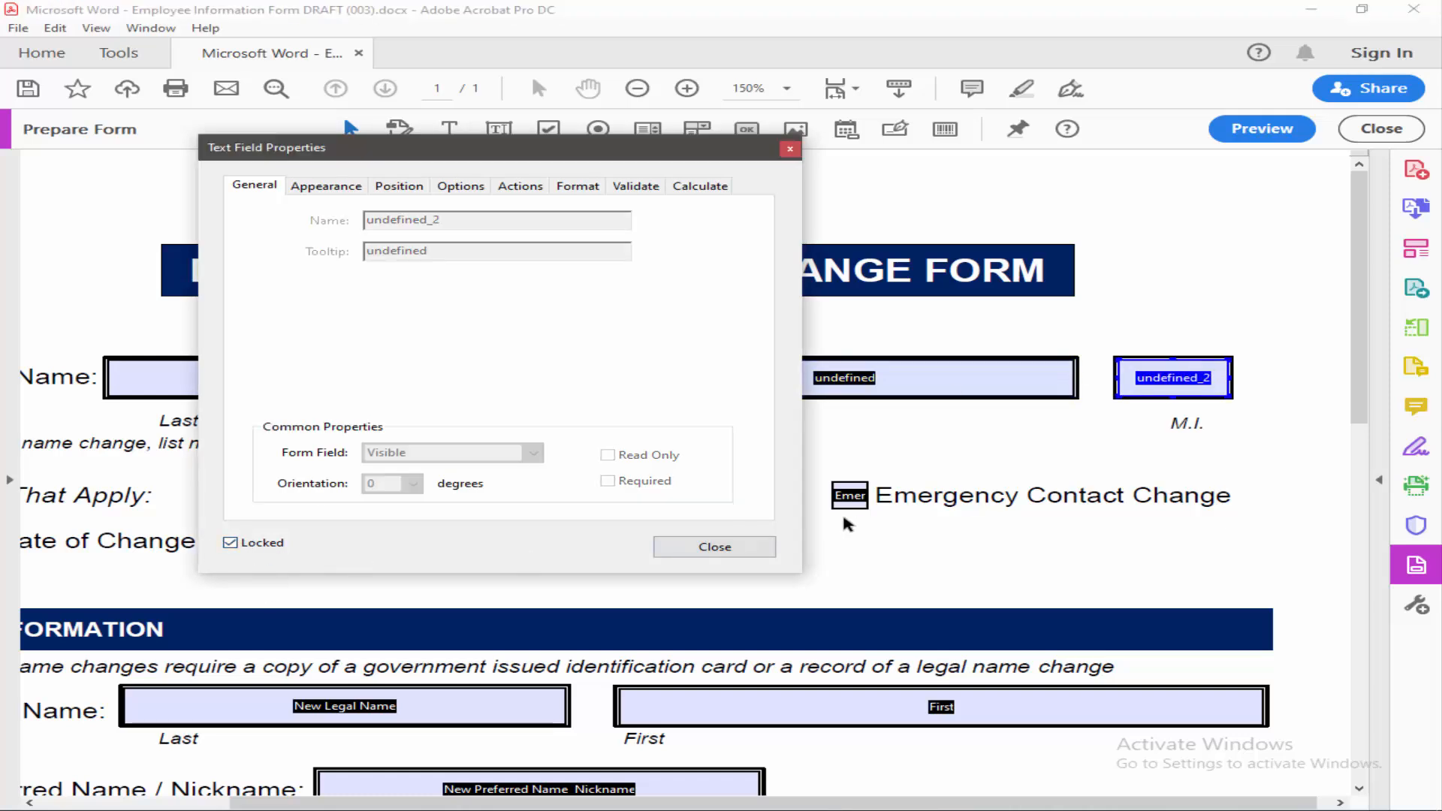
{"action": "left_click", "coordinate": [715, 547]}
{"action": "scroll", "coordinate": [481, 417], "scroll_direction": "down", "scroll_amount": 1}
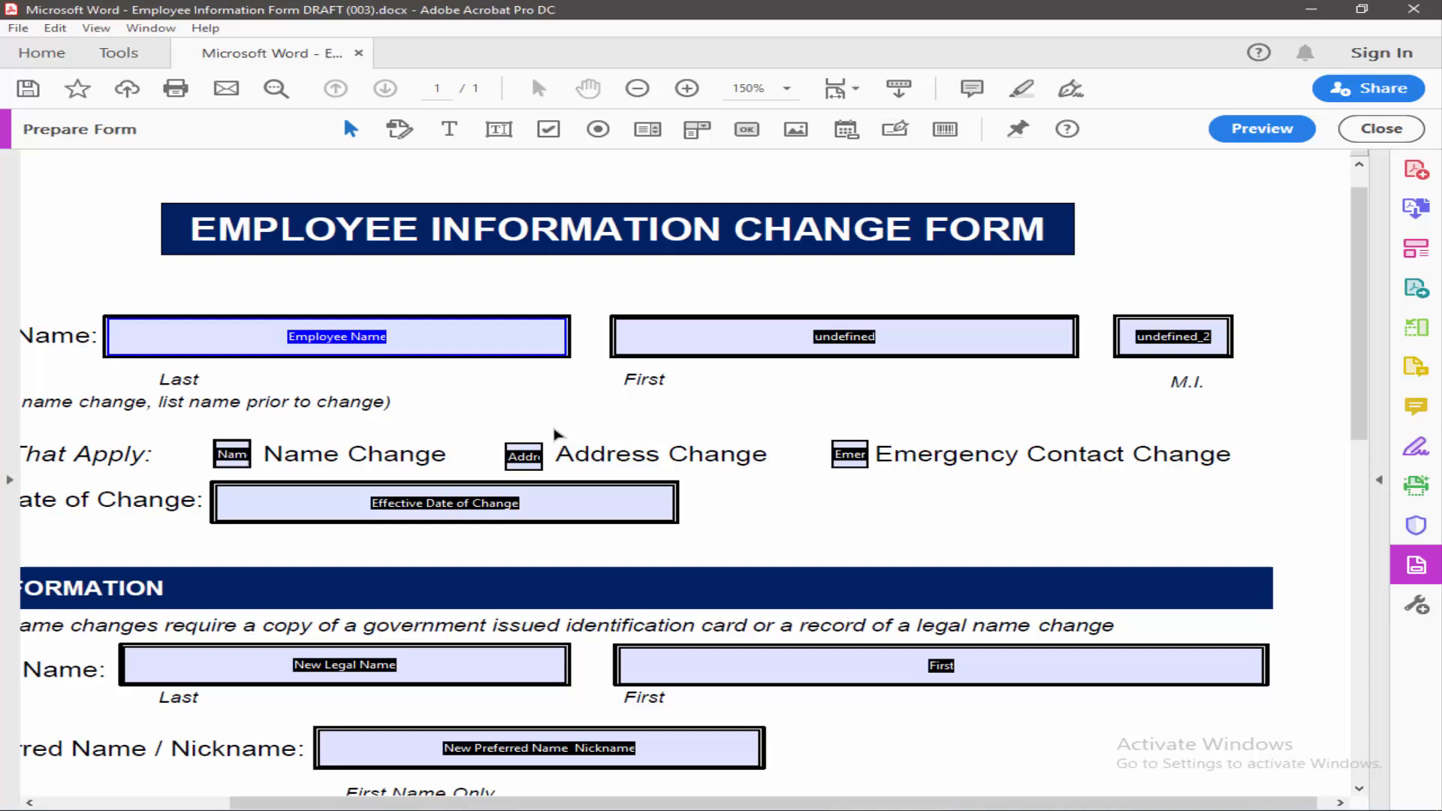
Step: Check the Effective Date, First and Employee Name fields now stay put when selected
{"action": "left_click", "coordinate": [654, 504]}
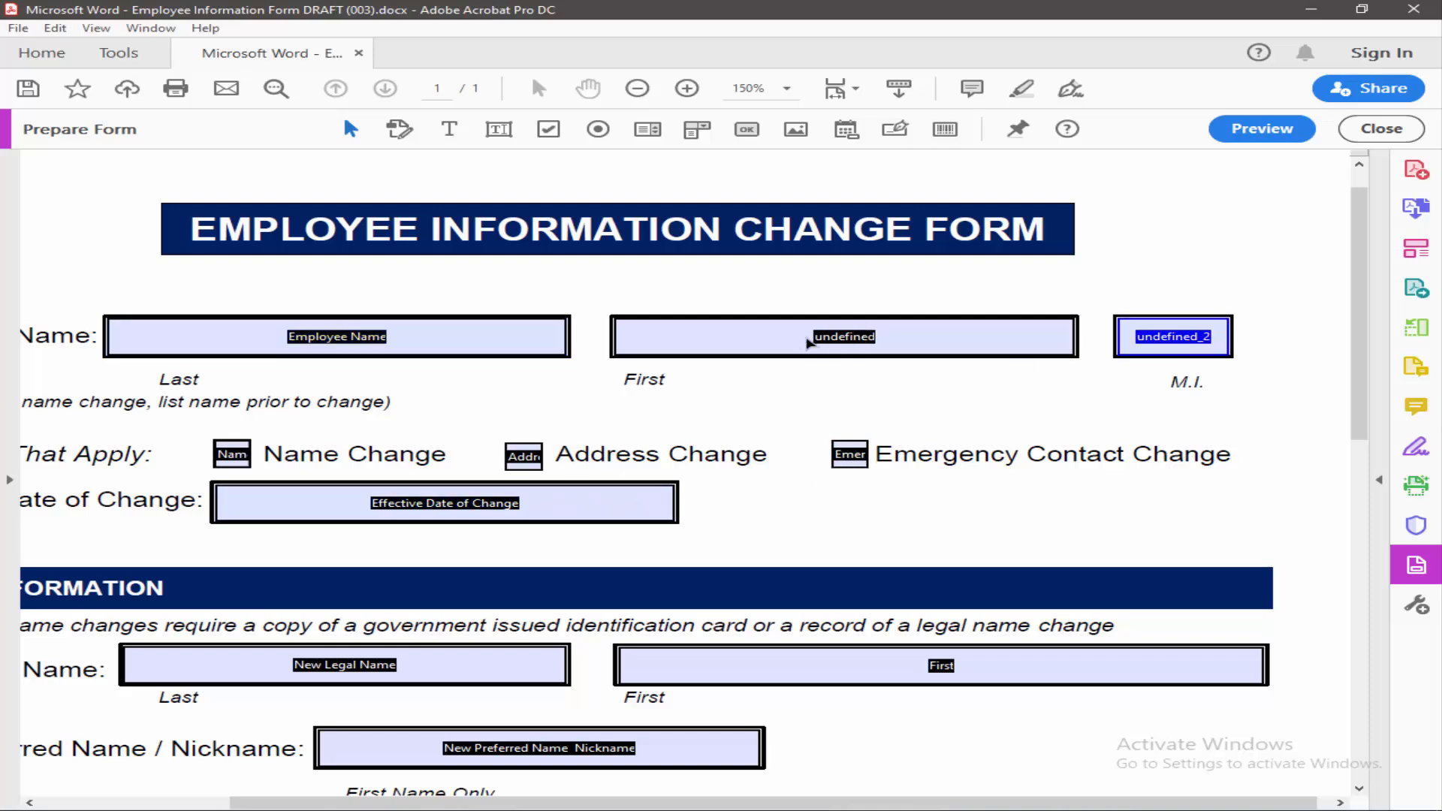
{"action": "left_click", "coordinate": [868, 336]}
{"action": "left_click", "coordinate": [457, 339]}
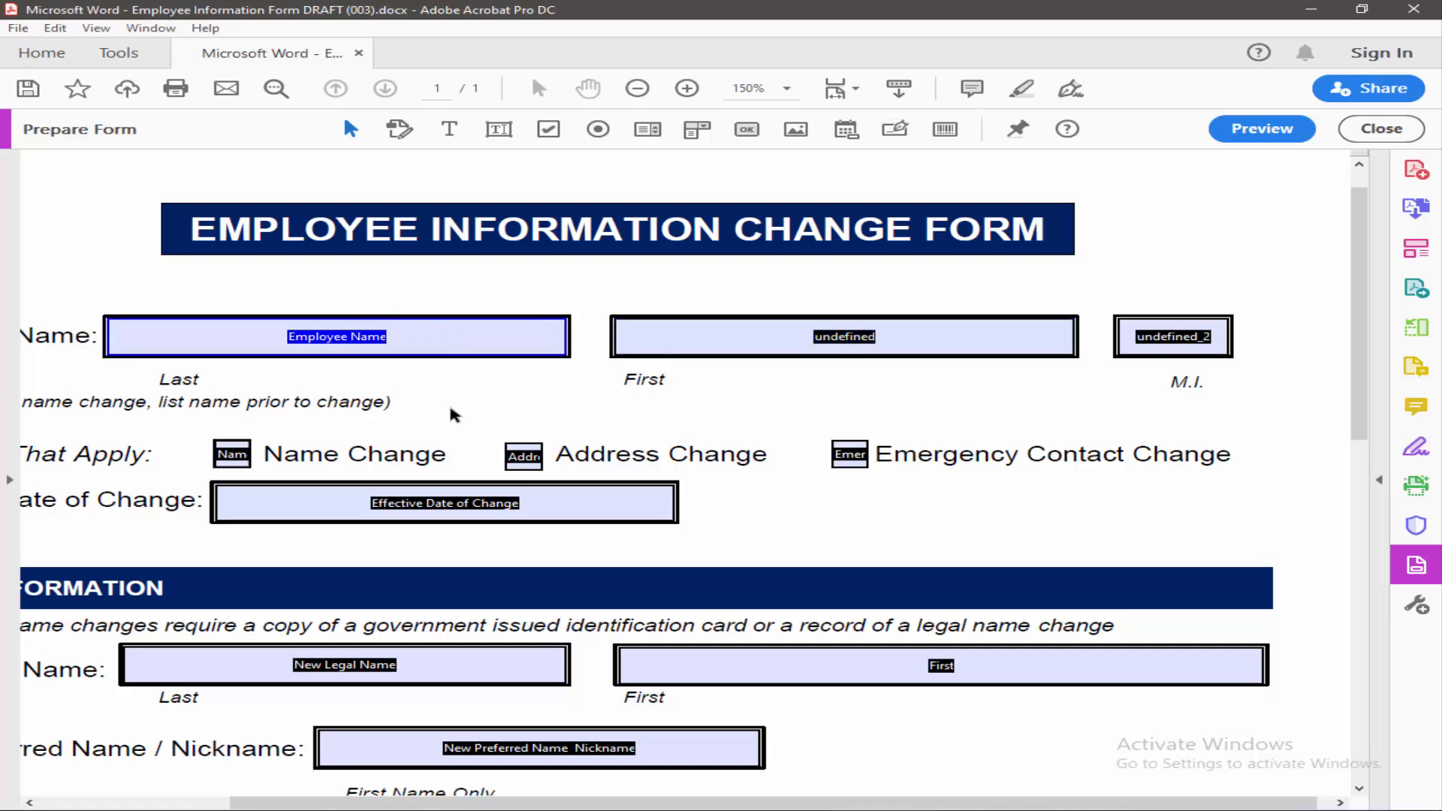
Step: Clear the Locked setting on the Employee Name field and close its properties
{"action": "left_click", "coordinate": [398, 289]}
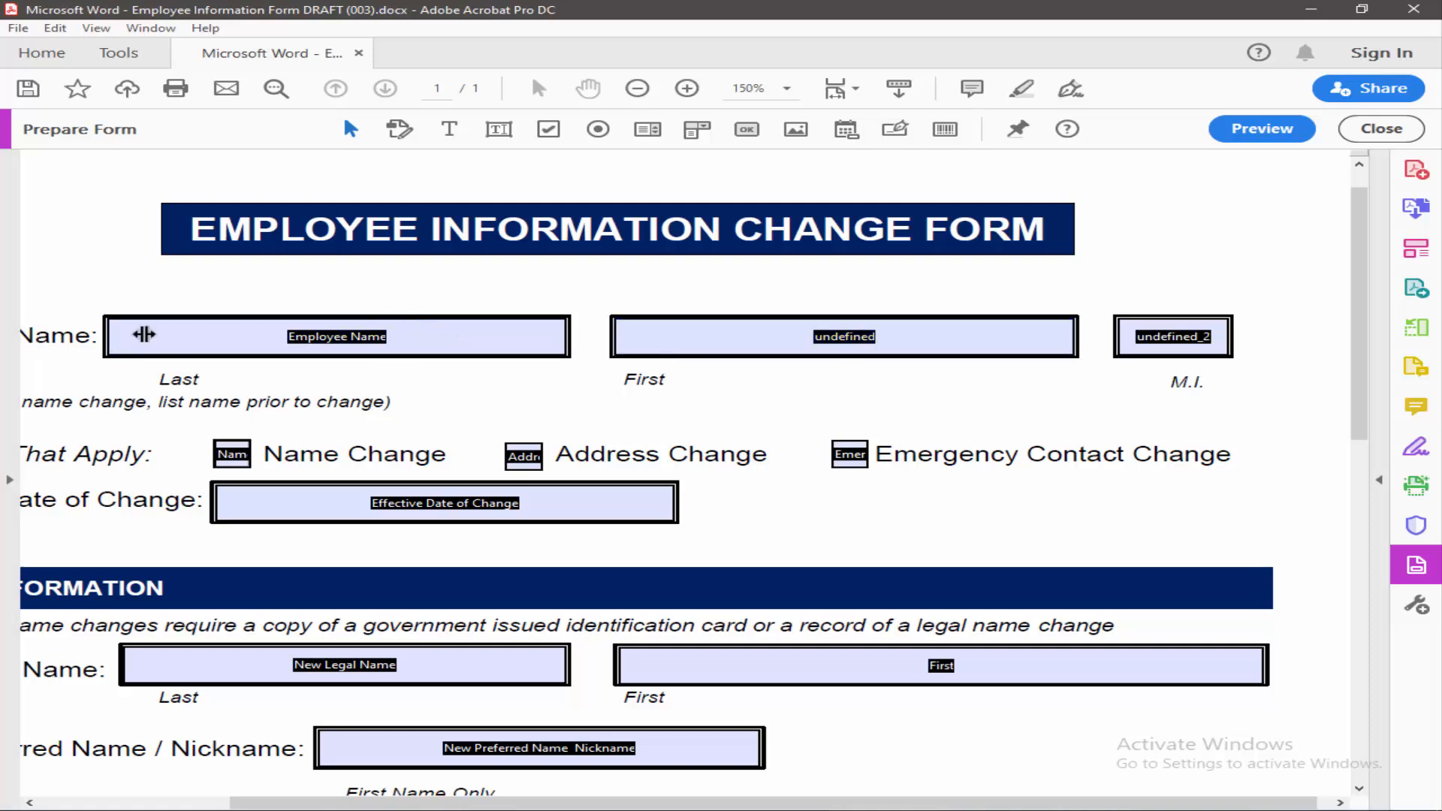
{"action": "left_click", "coordinate": [212, 338]}
{"action": "right_click", "coordinate": [212, 341]}
{"action": "left_click", "coordinate": [278, 353]}
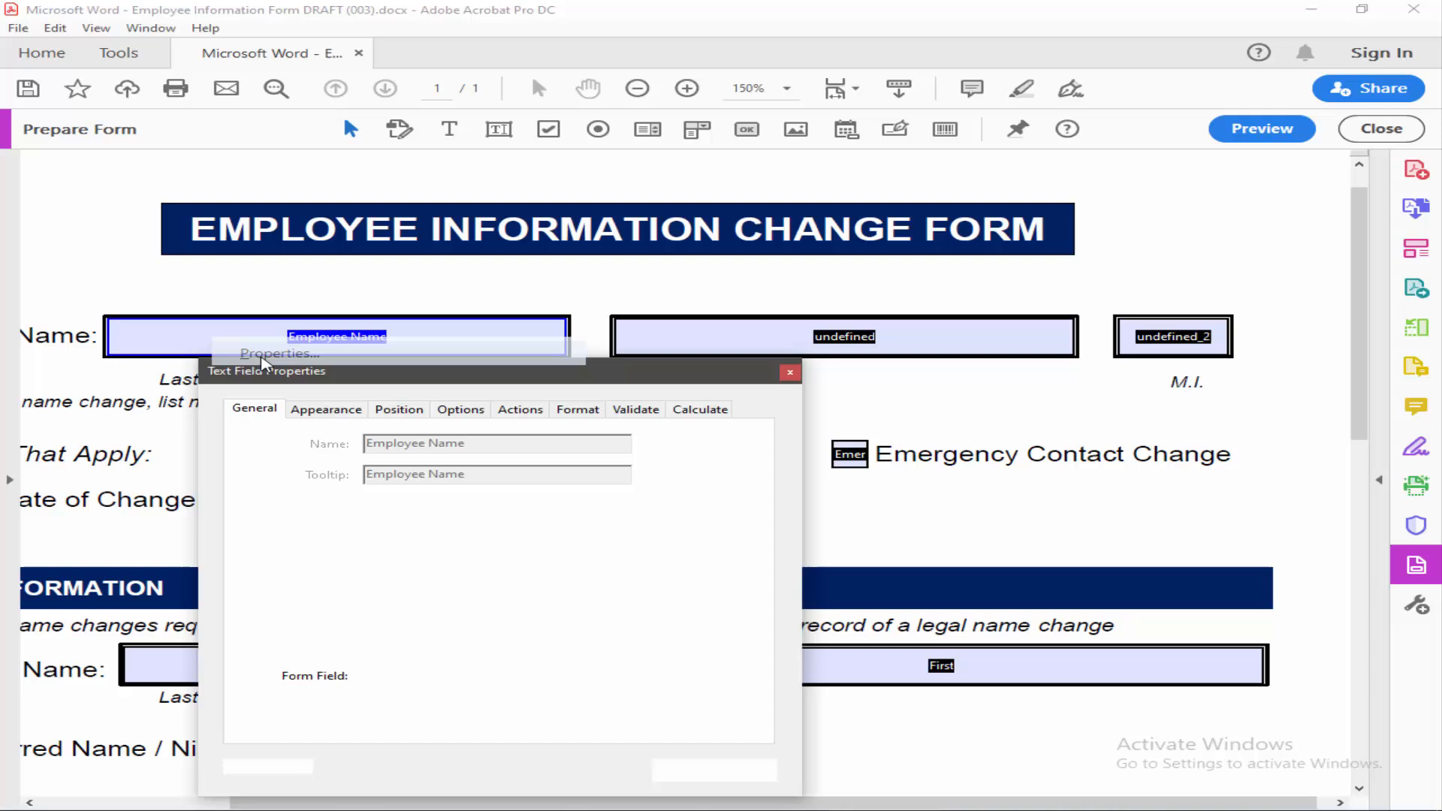
{"action": "left_click_drag", "start_coordinate": [473, 371], "coordinate": [773, 97]}
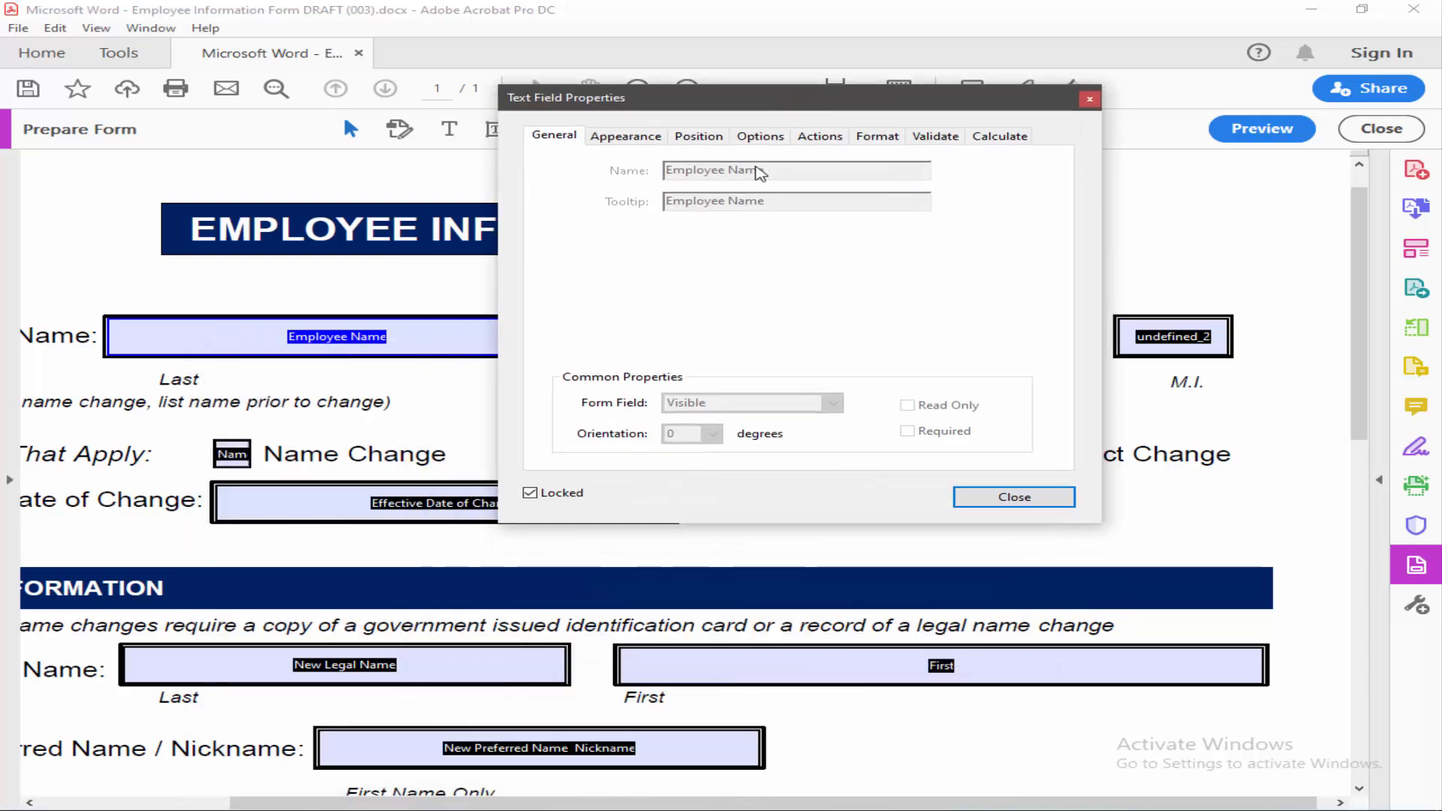
{"action": "left_click", "coordinate": [531, 495]}
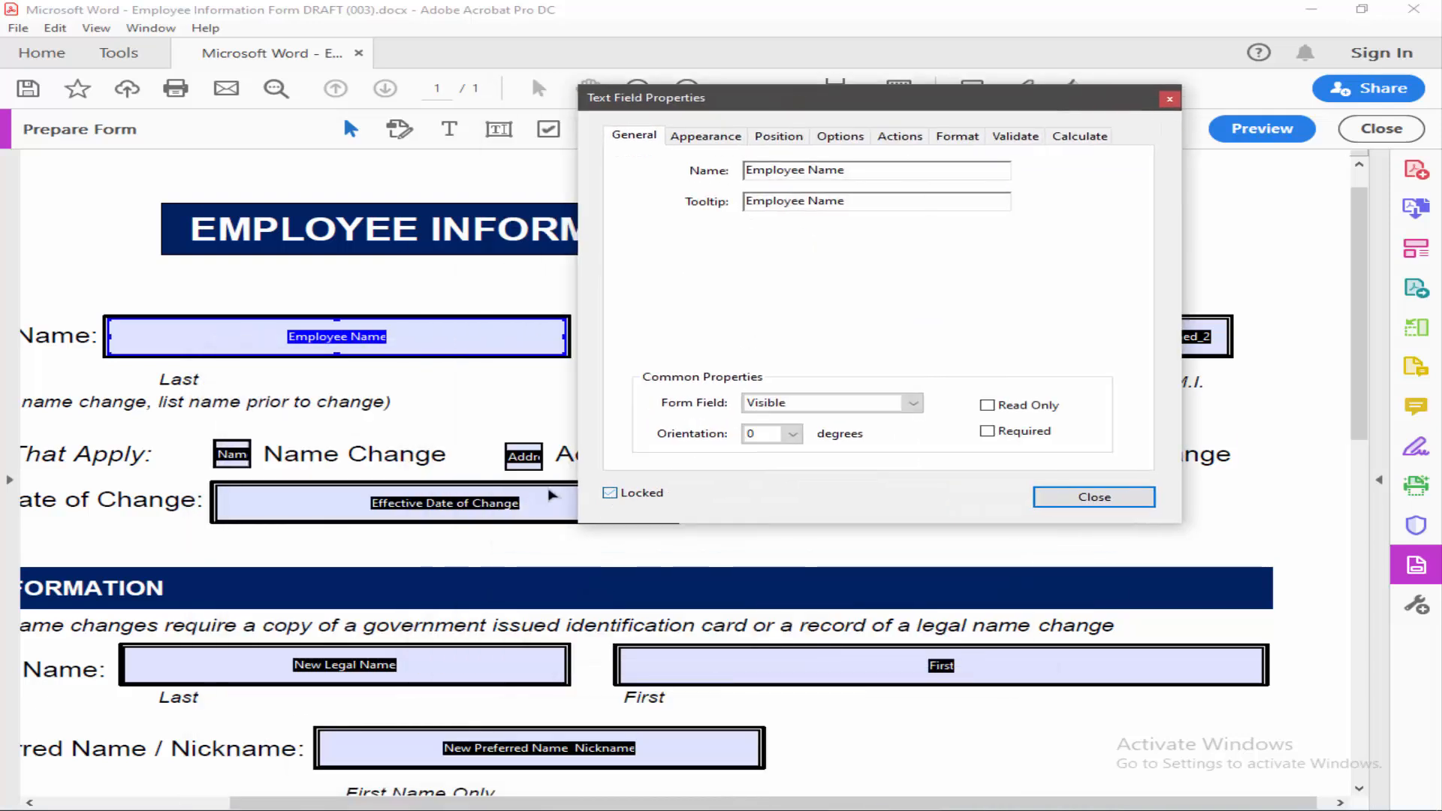
{"action": "left_click", "coordinate": [1014, 497]}
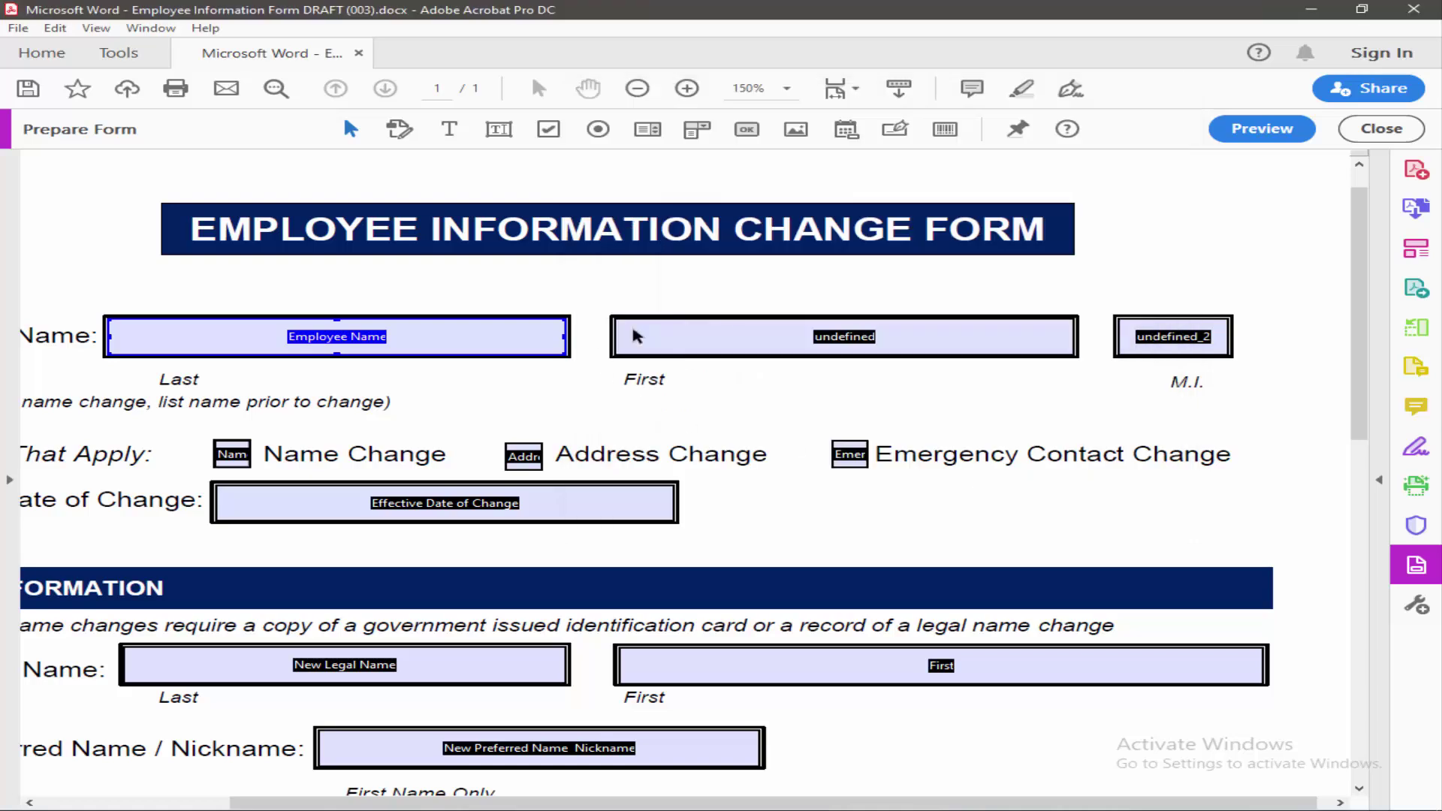
Step: Unlock the First, M.I. and Effective Date of Change fields, then try dragging Employee Name
{"action": "right_click", "coordinate": [732, 329]}
{"action": "left_click", "coordinate": [786, 344]}
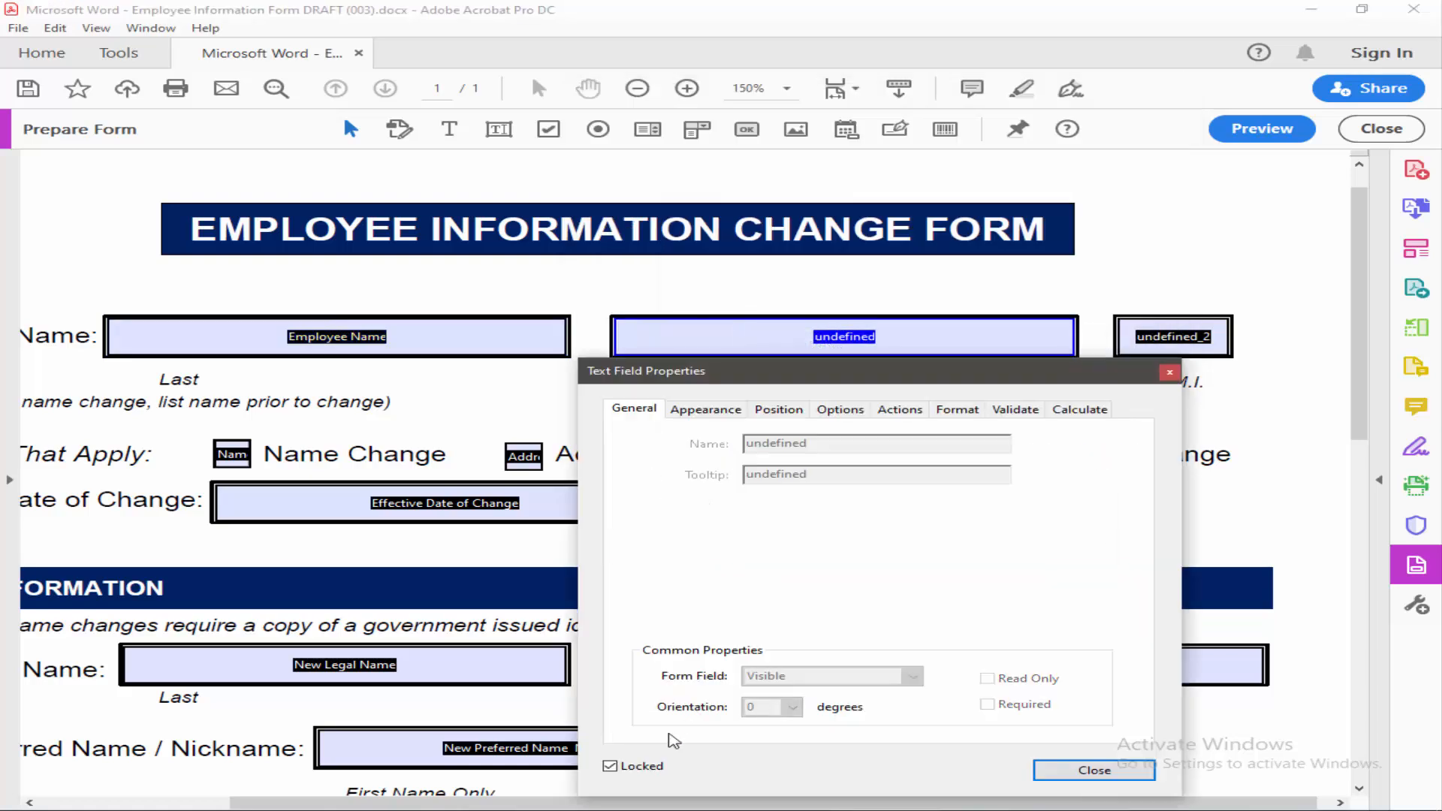
{"action": "left_click", "coordinate": [610, 767]}
{"action": "double_click", "coordinate": [1169, 329]}
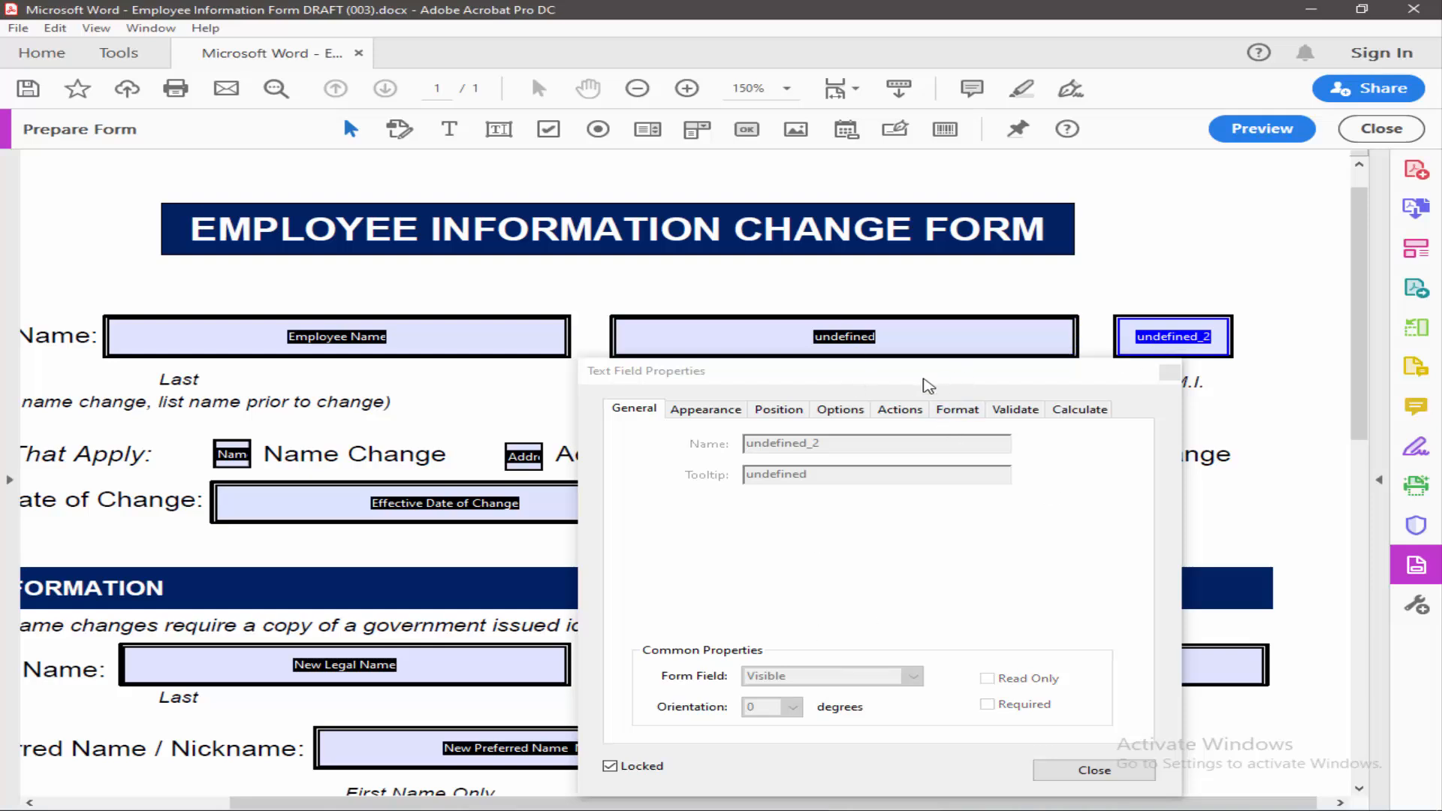
{"action": "left_click_drag", "start_coordinate": [963, 372], "coordinate": [823, 70]}
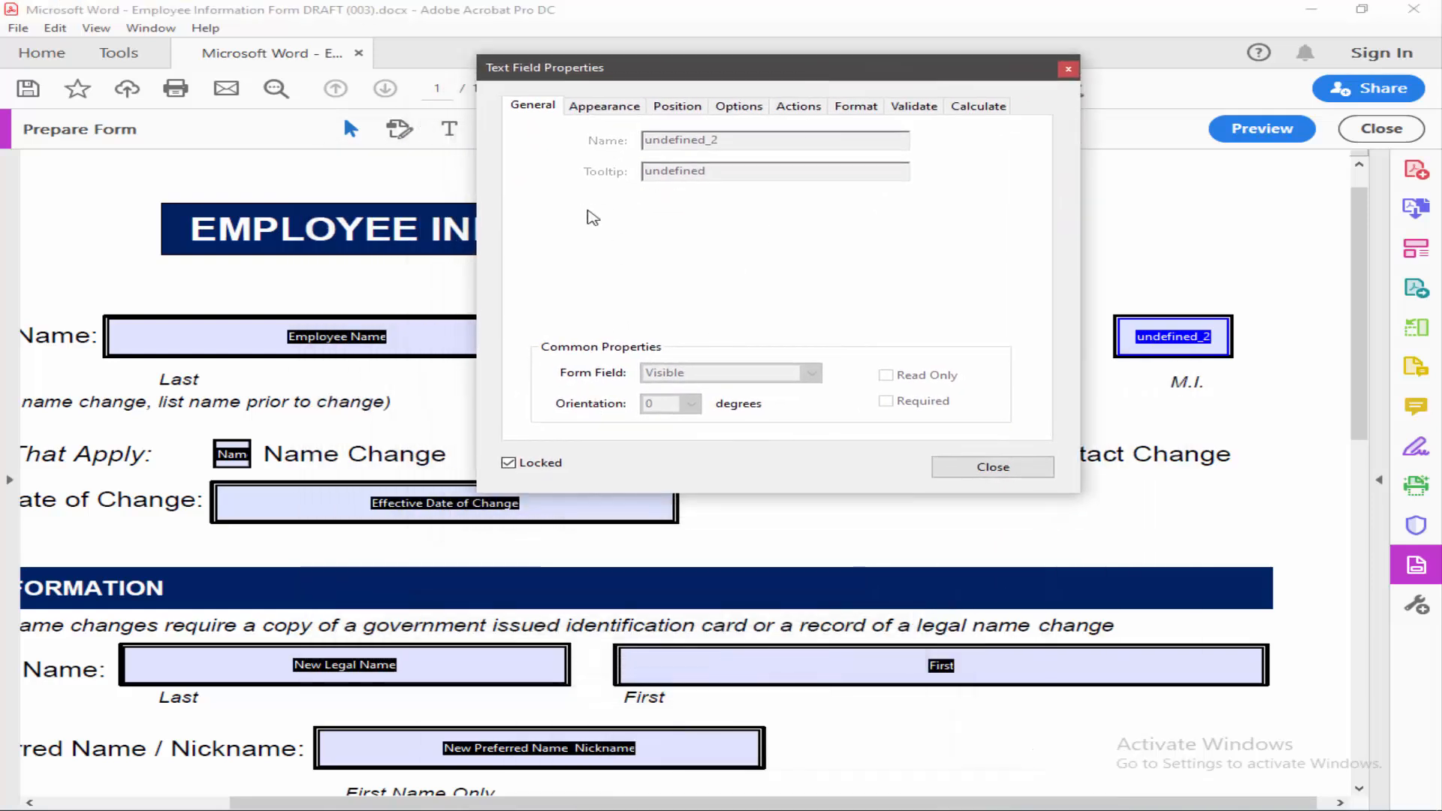
{"action": "left_click", "coordinate": [509, 463]}
{"action": "double_click", "coordinate": [428, 503]}
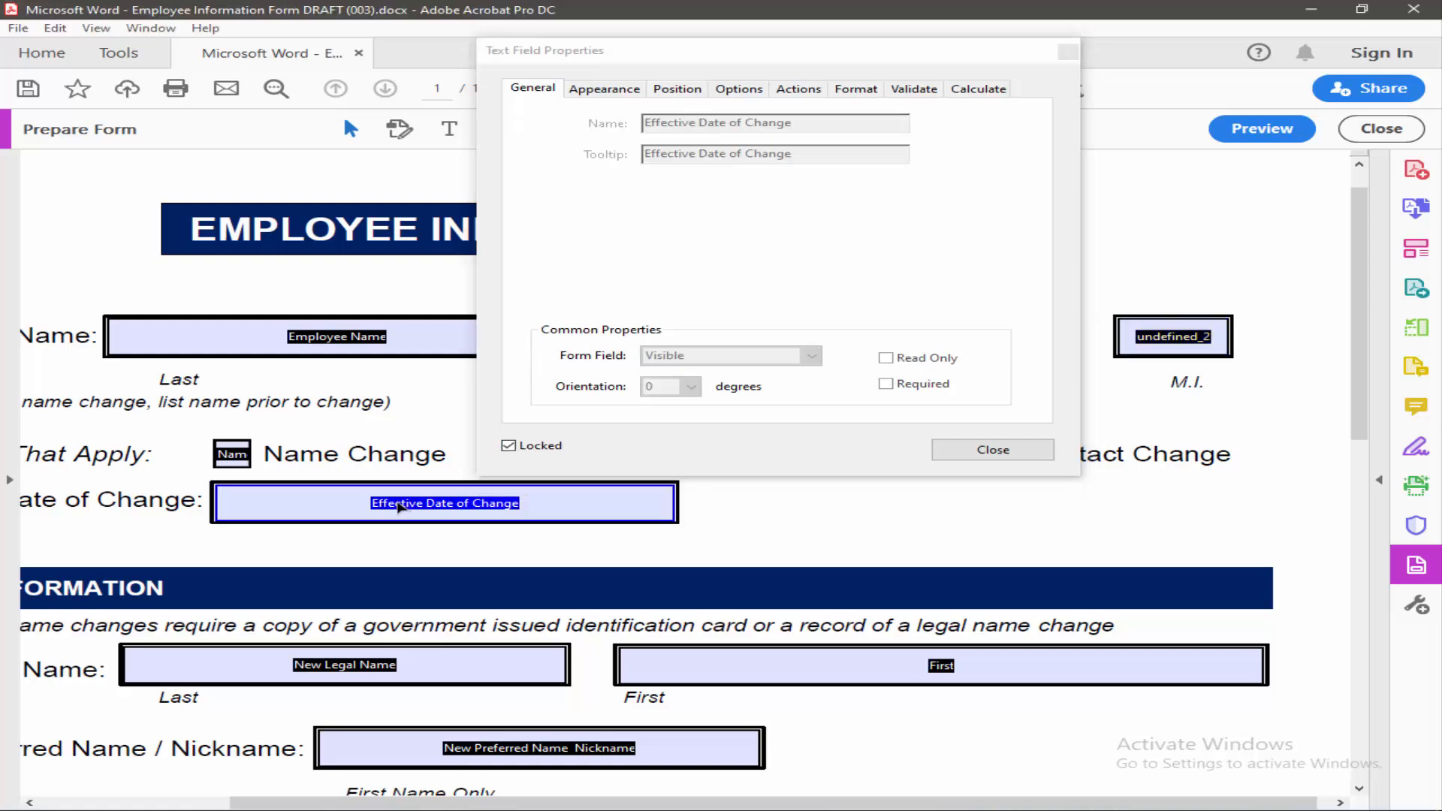
{"action": "left_click", "coordinate": [508, 462]}
{"action": "left_click", "coordinate": [994, 450]}
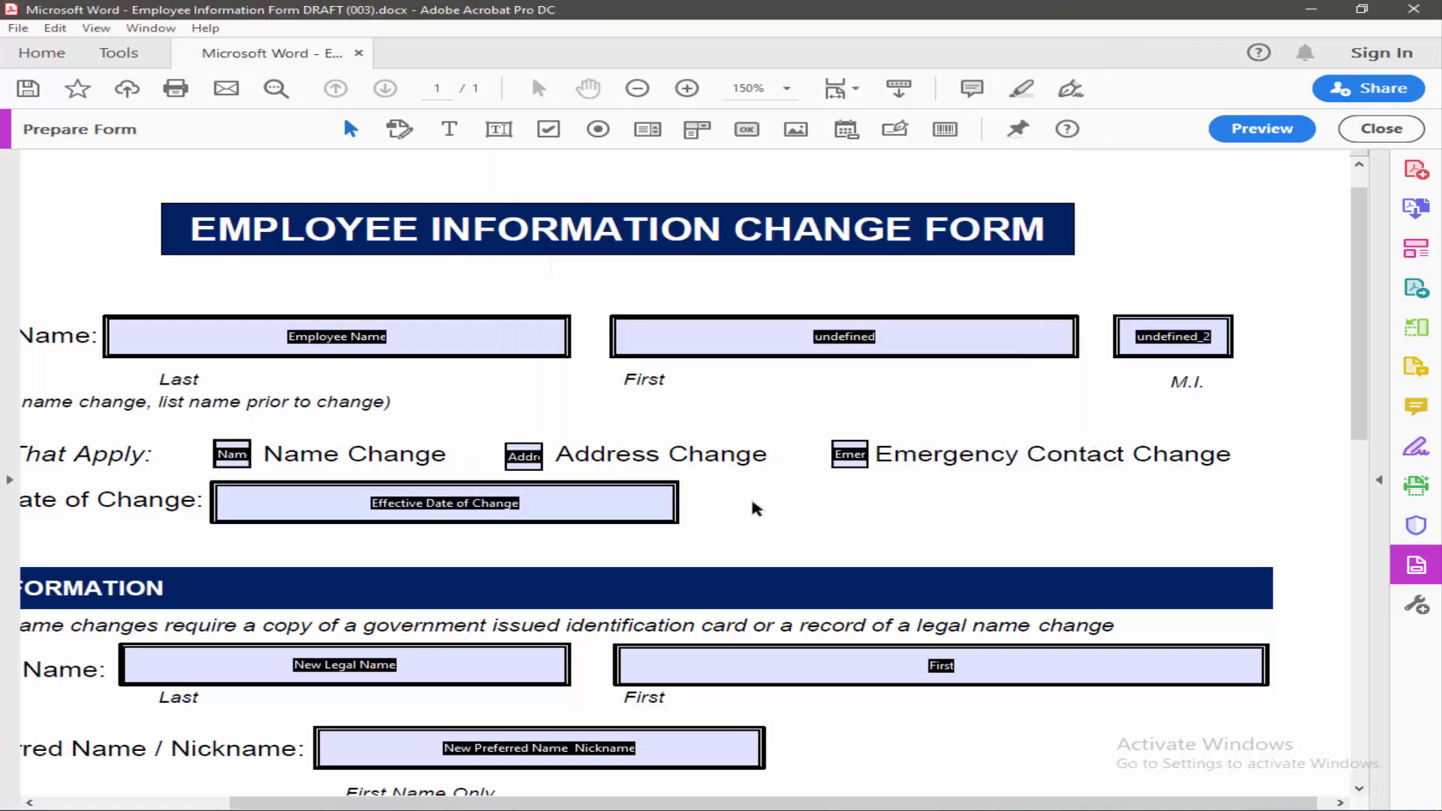
{"action": "mouse_move", "coordinate": [337, 336]}
{"action": "left_mouse_down"}
{"action": "mouse_move", "coordinate": [519, 411]}
{"action": "mouse_move", "coordinate": [441, 296]}
{"action": "left_mouse_up"}
Step: Test-move the Employee Name, First and Effective Date fields now that they are unlocked
{"action": "left_click", "coordinate": [401, 342]}
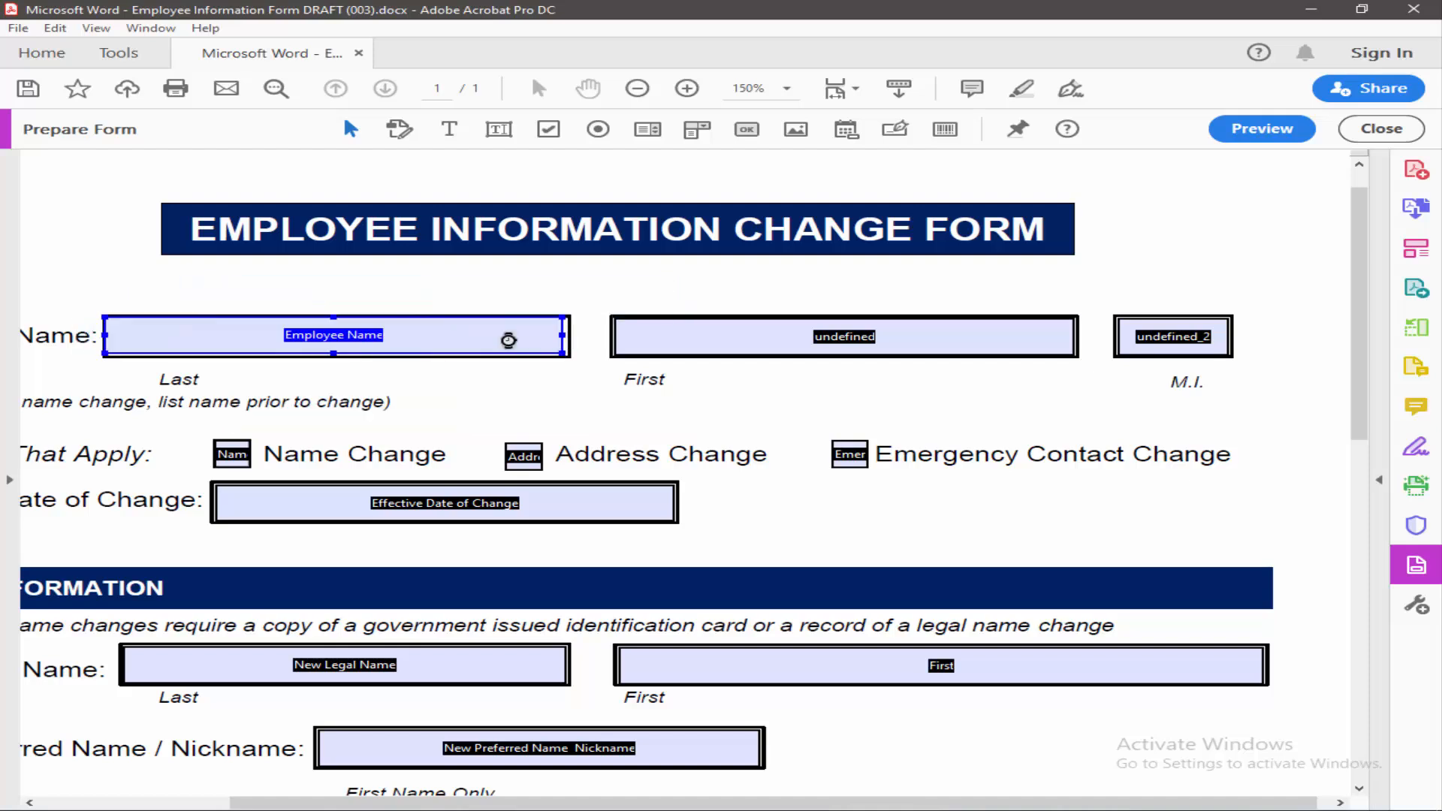
{"action": "mouse_move", "coordinate": [844, 336]}
{"action": "left_mouse_down"}
{"action": "mouse_move", "coordinate": [913, 412]}
{"action": "mouse_move", "coordinate": [753, 327]}
{"action": "mouse_move", "coordinate": [738, 342]}
{"action": "left_mouse_up"}
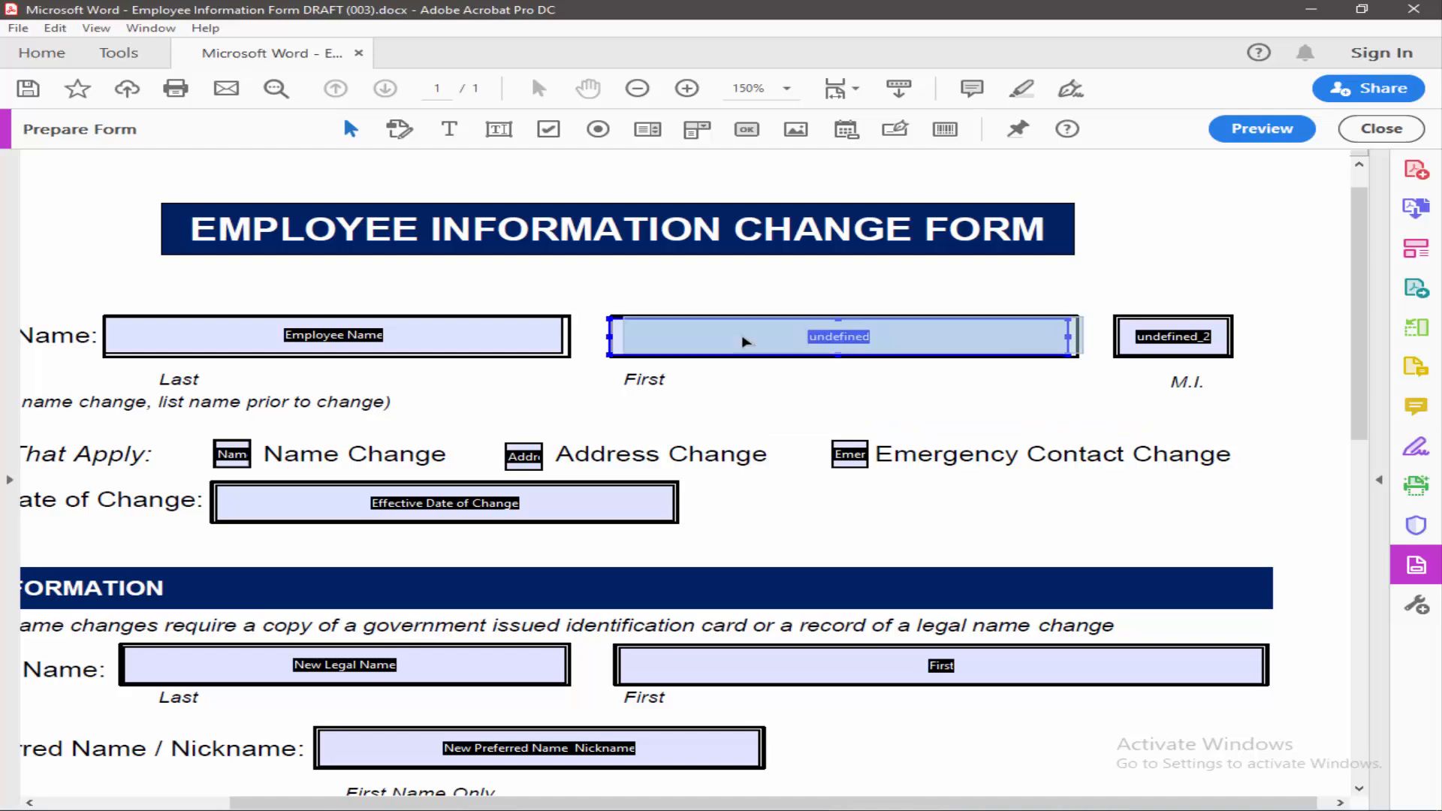
{"action": "left_click", "coordinate": [445, 502]}
{"action": "left_click_drag", "start_coordinate": [581, 502], "coordinate": [451, 453]}
{"action": "left_click", "coordinate": [424, 336]}
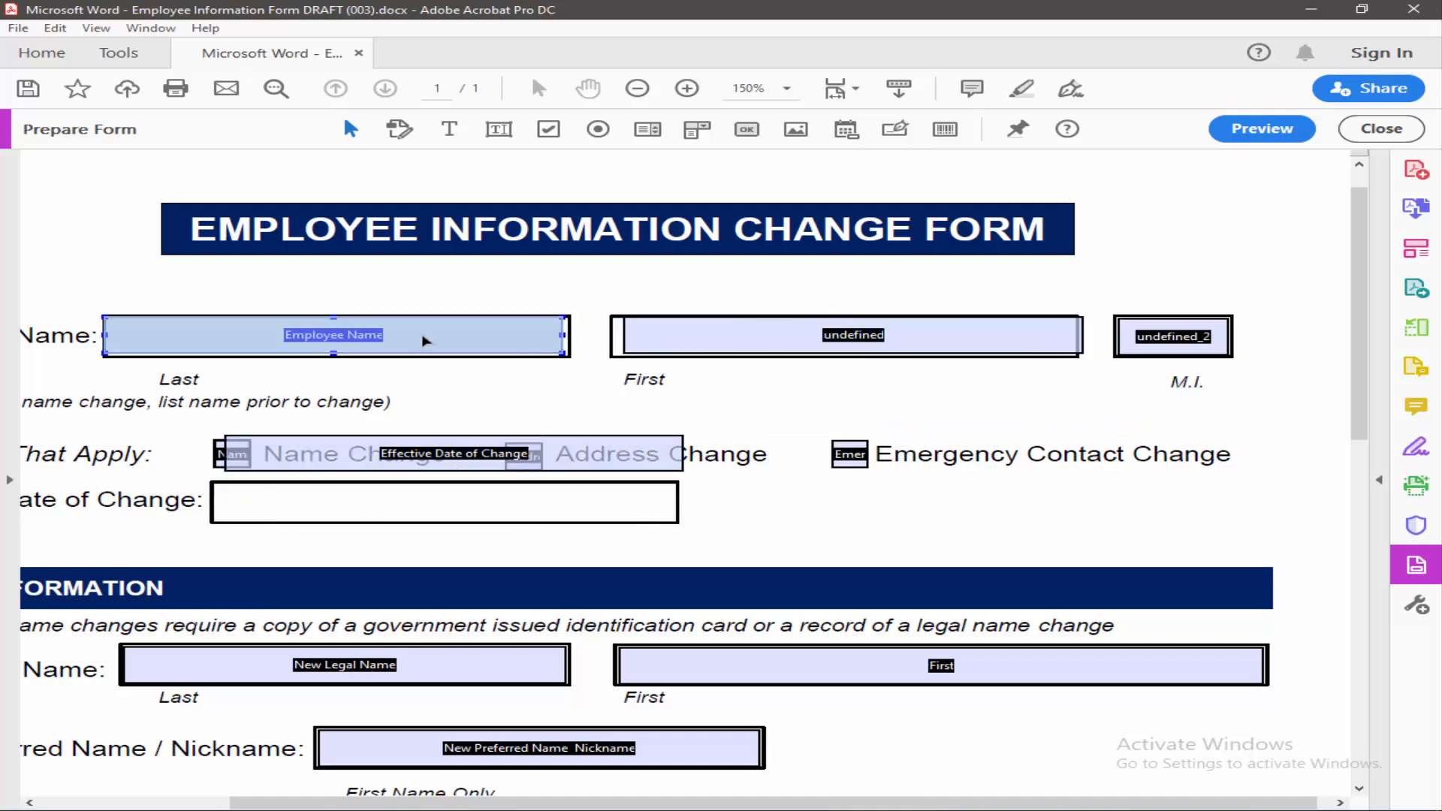
Step: Marquee-select the top-row fields, left-align them, and delete them from the form
{"action": "left_click_drag", "start_coordinate": [81, 293], "coordinate": [525, 536]}
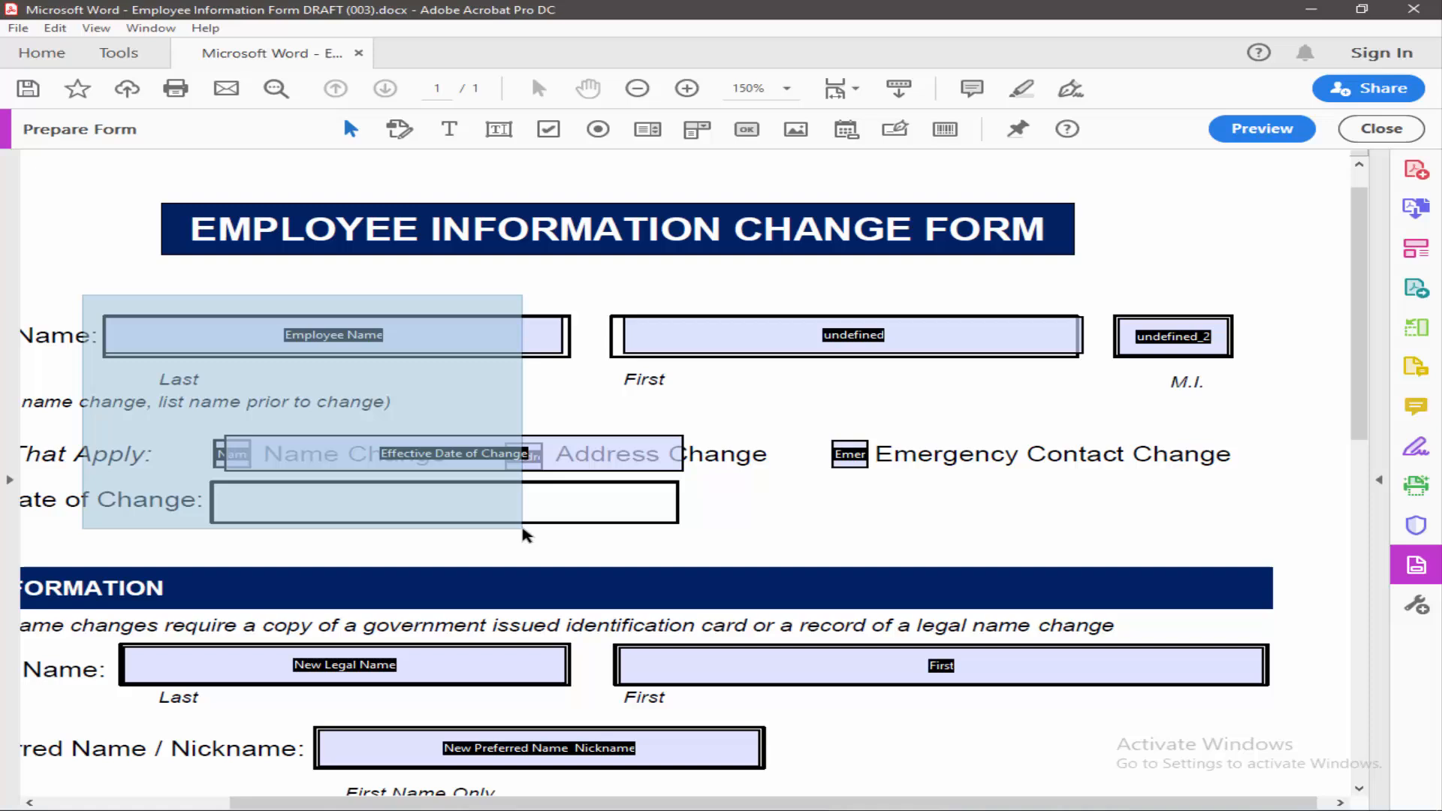
{"action": "left_click", "coordinate": [1380, 481]}
{"action": "left_click", "coordinate": [1160, 205]}
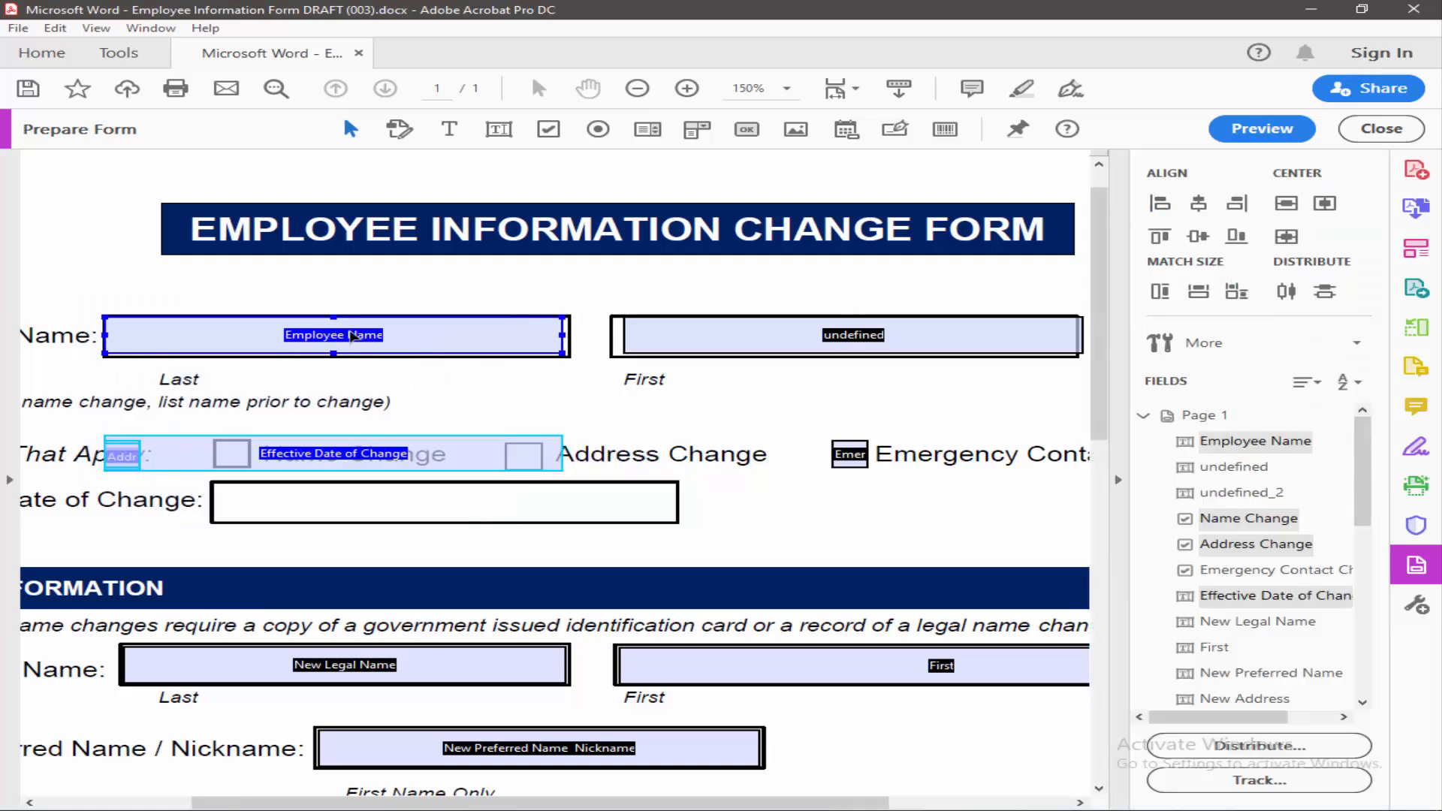
{"action": "right_click", "coordinate": [354, 337]}
{"action": "left_click", "coordinate": [405, 515]}
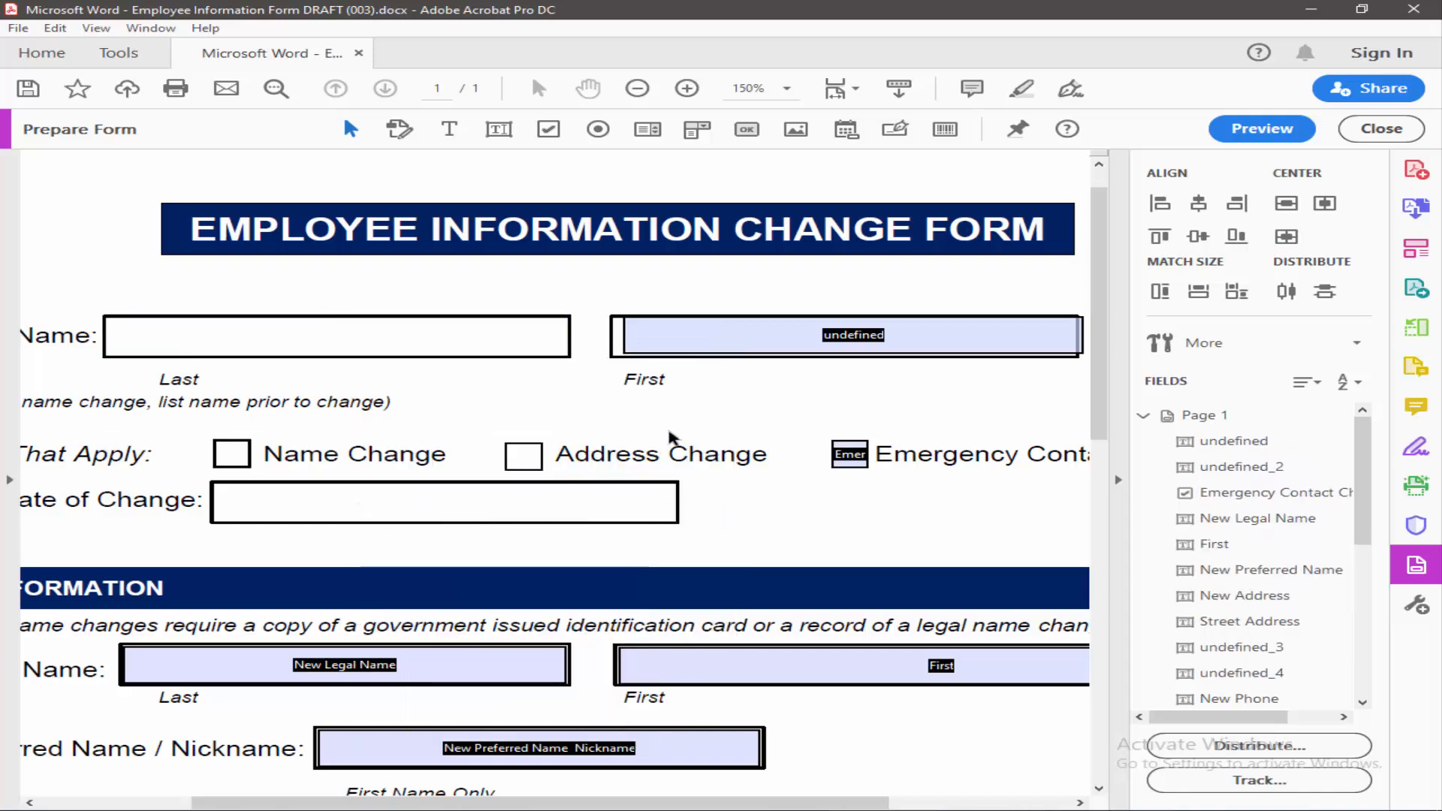